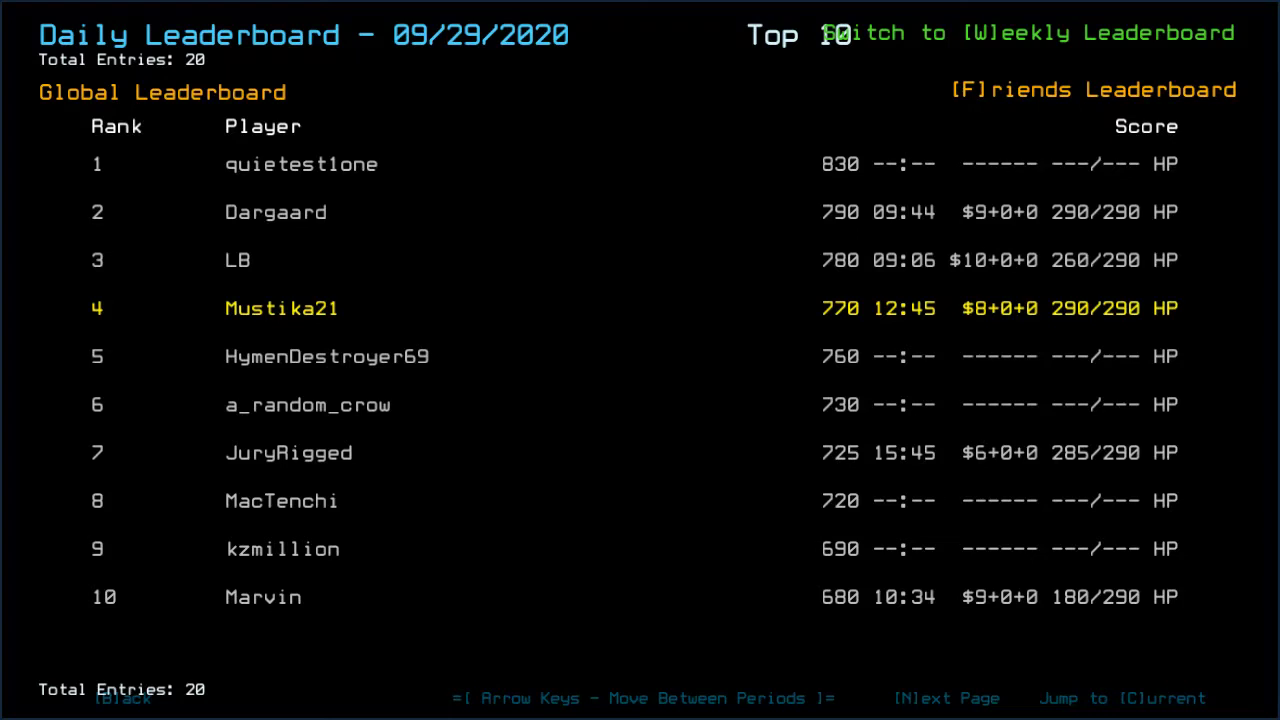
- Toggle the daily rankings between Friends and Global and page through ranks 1–20
key(f)
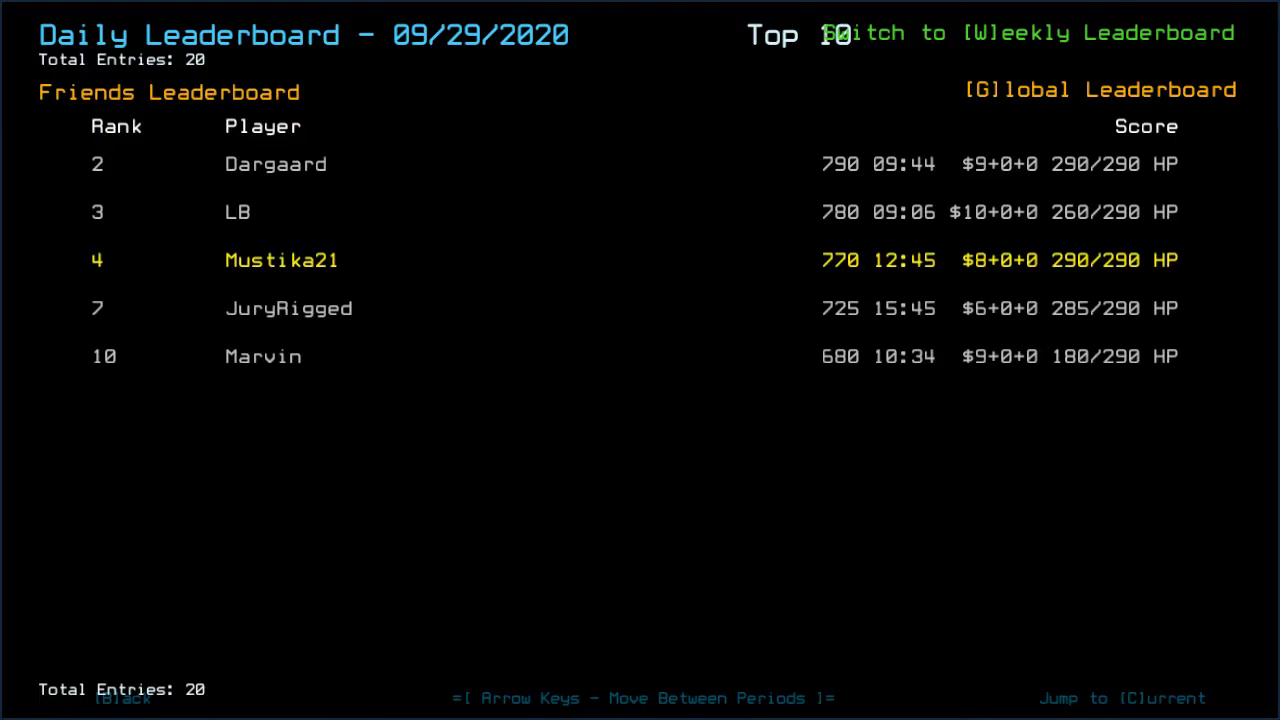
key(g)
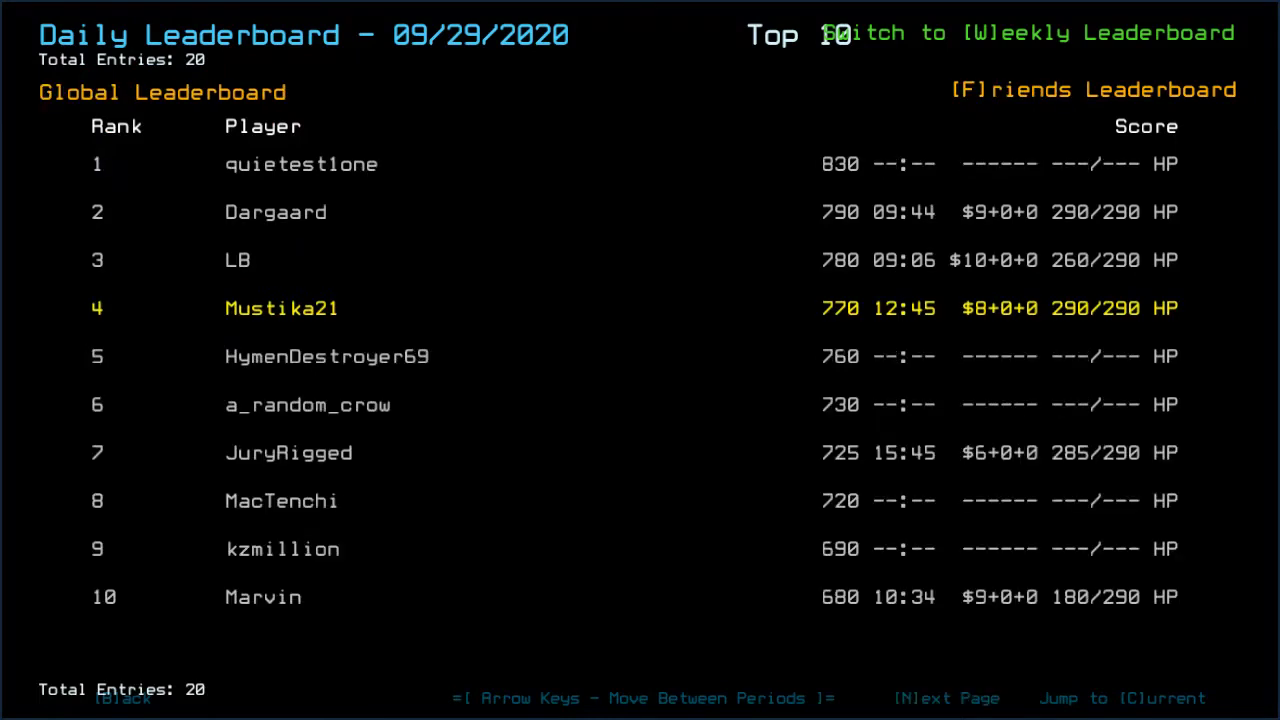
key(n)
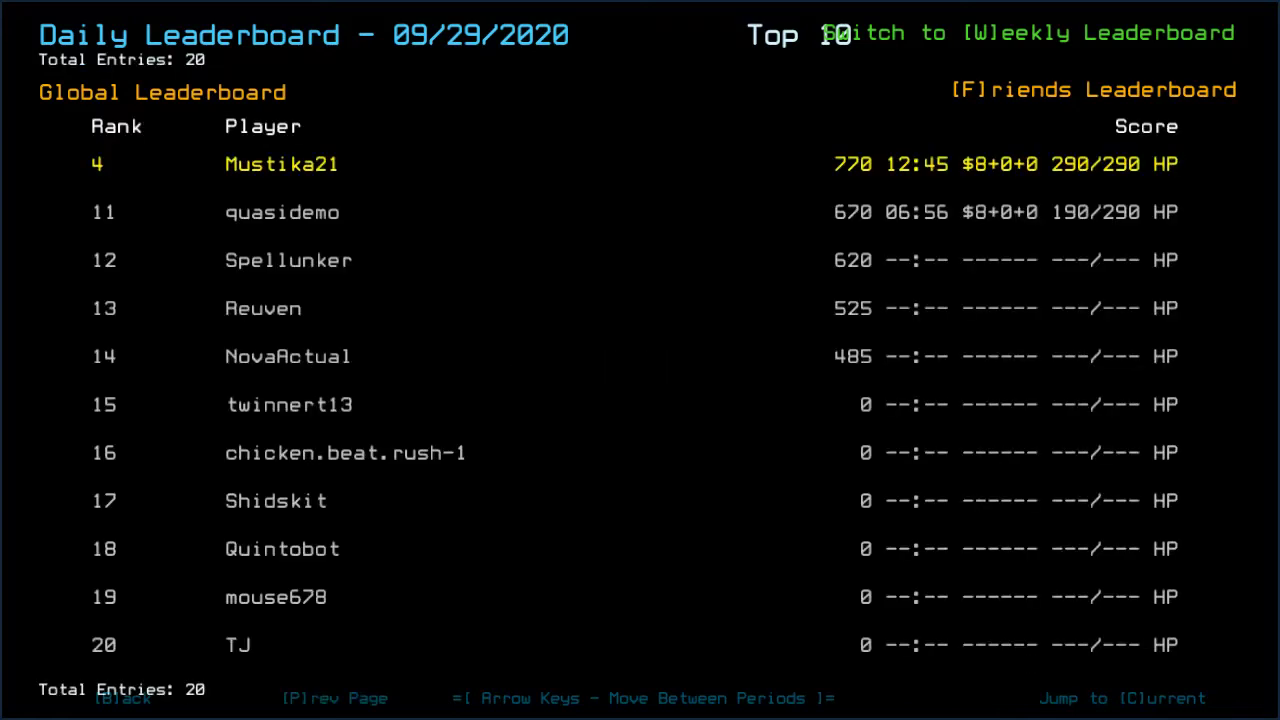
key(p)
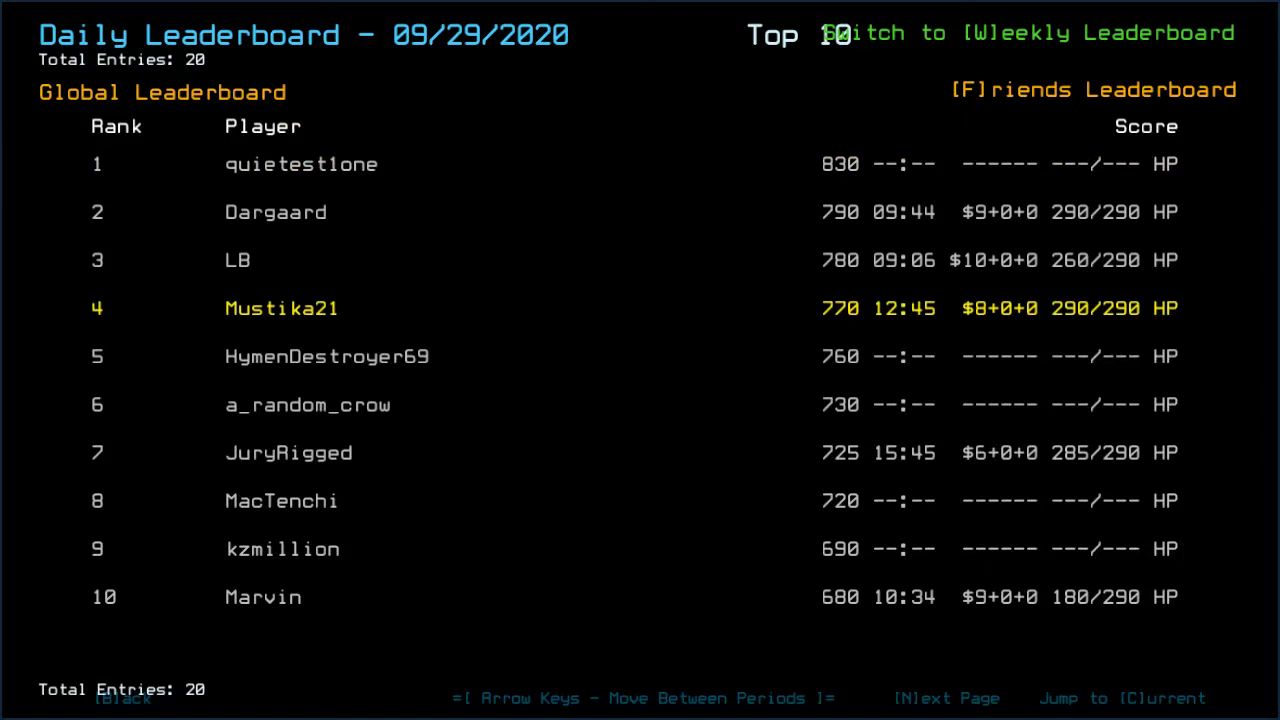
key(f)
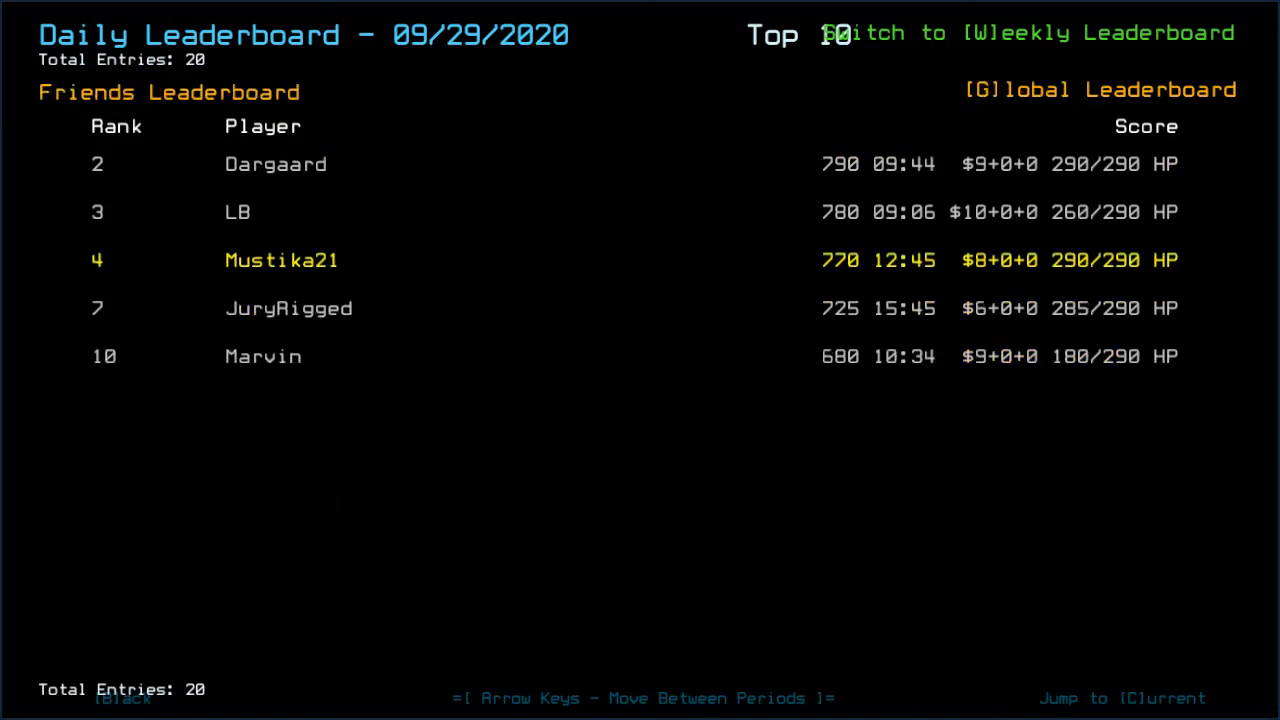
key(g)
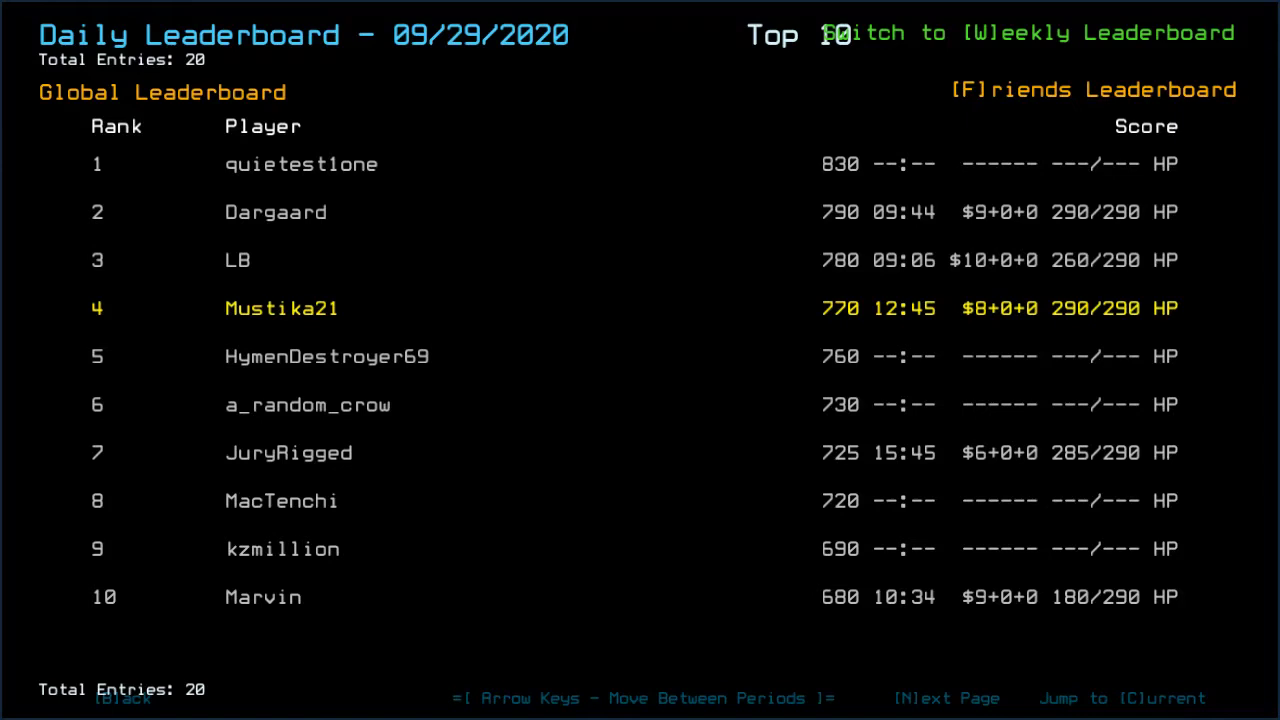
key(f)
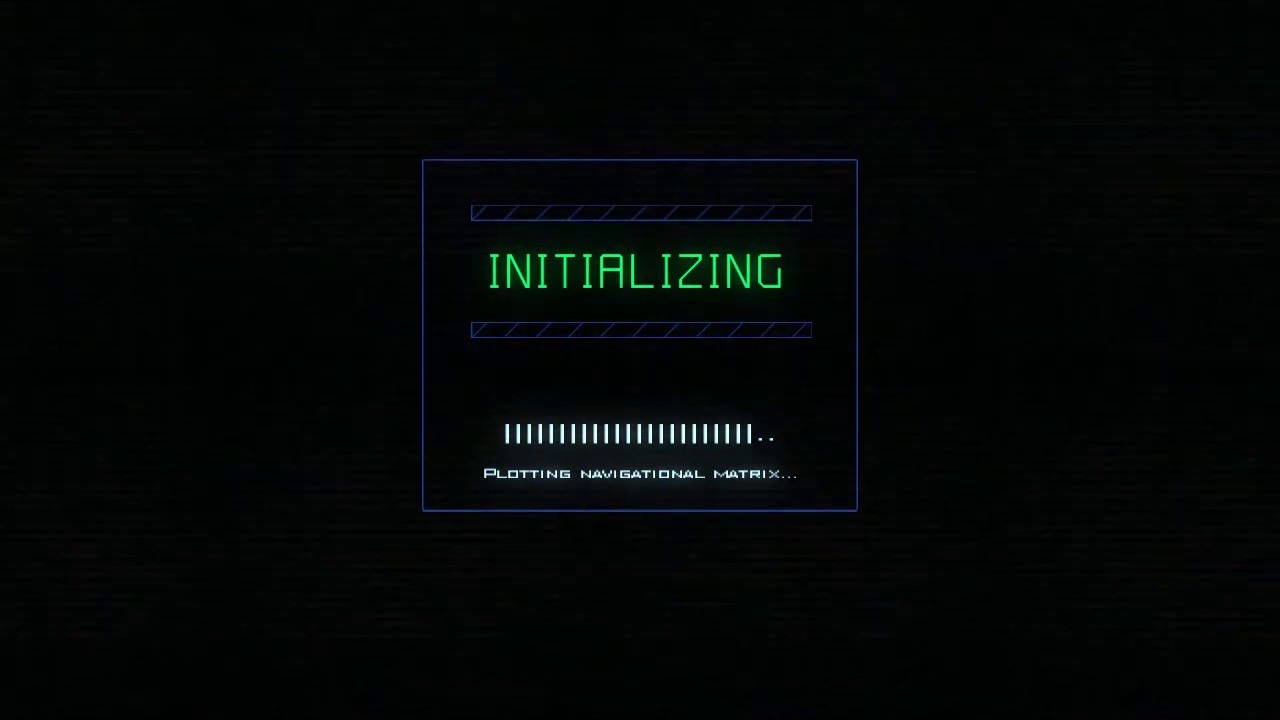
- Set graphics to Far View Simple, Quality Medium, Clutter Few, then back out to the pause menu
key(Escape)
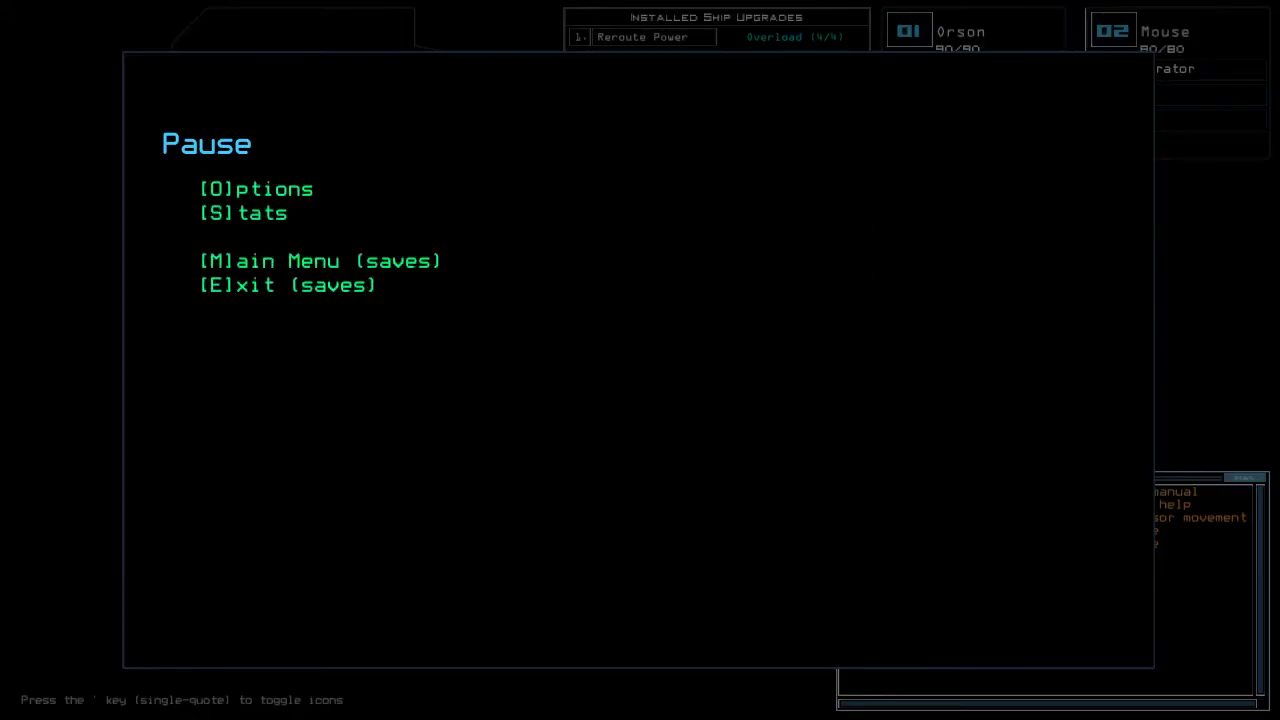
key(o)
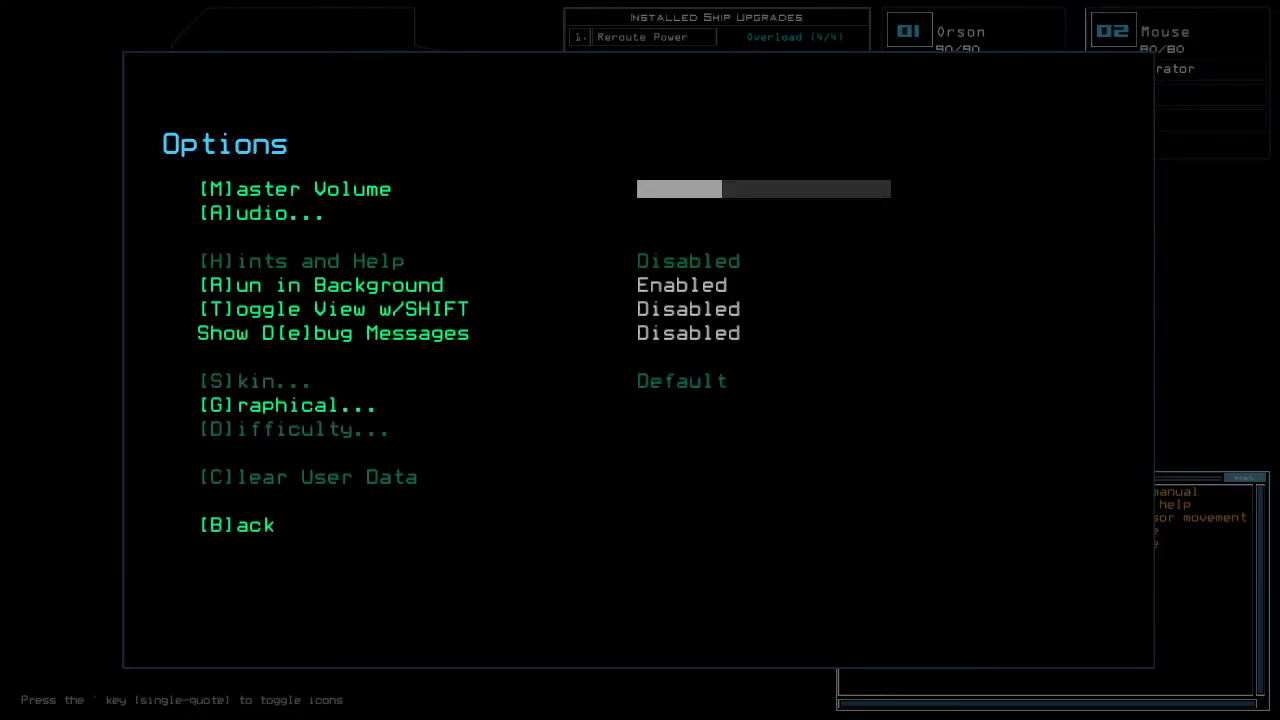
key(g)
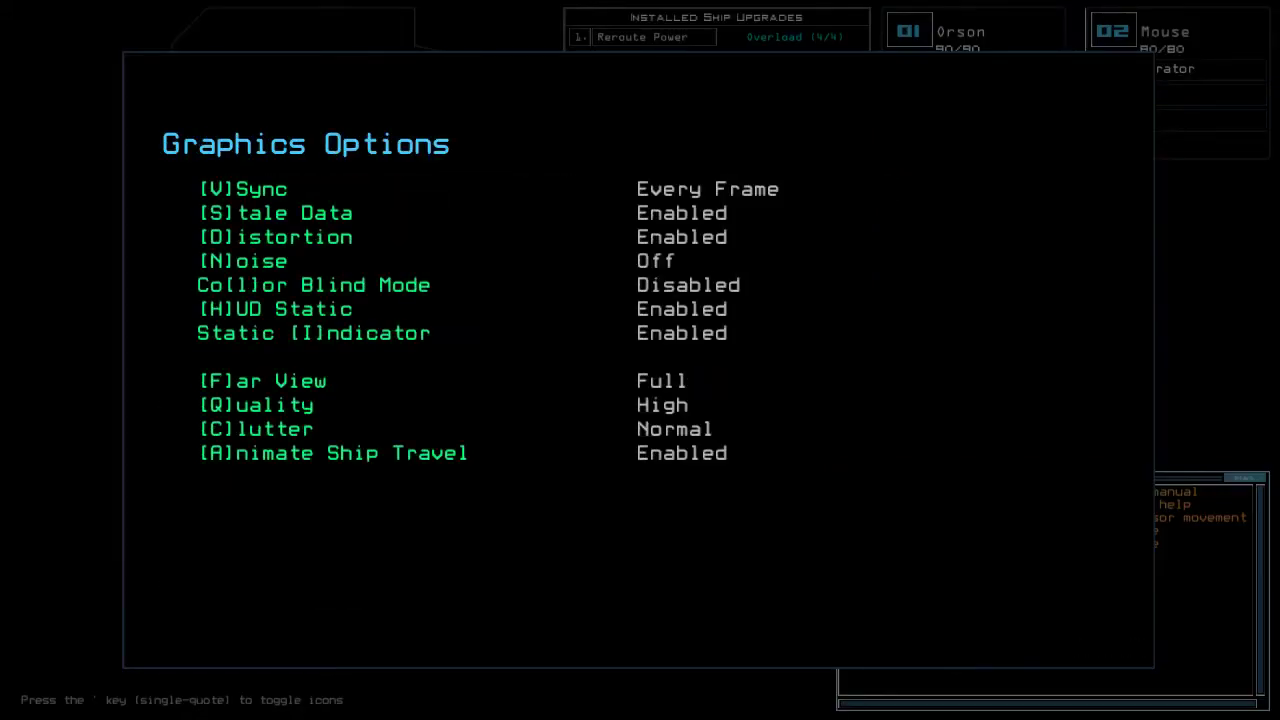
key(f)
key(q)
key(c)
key(b)
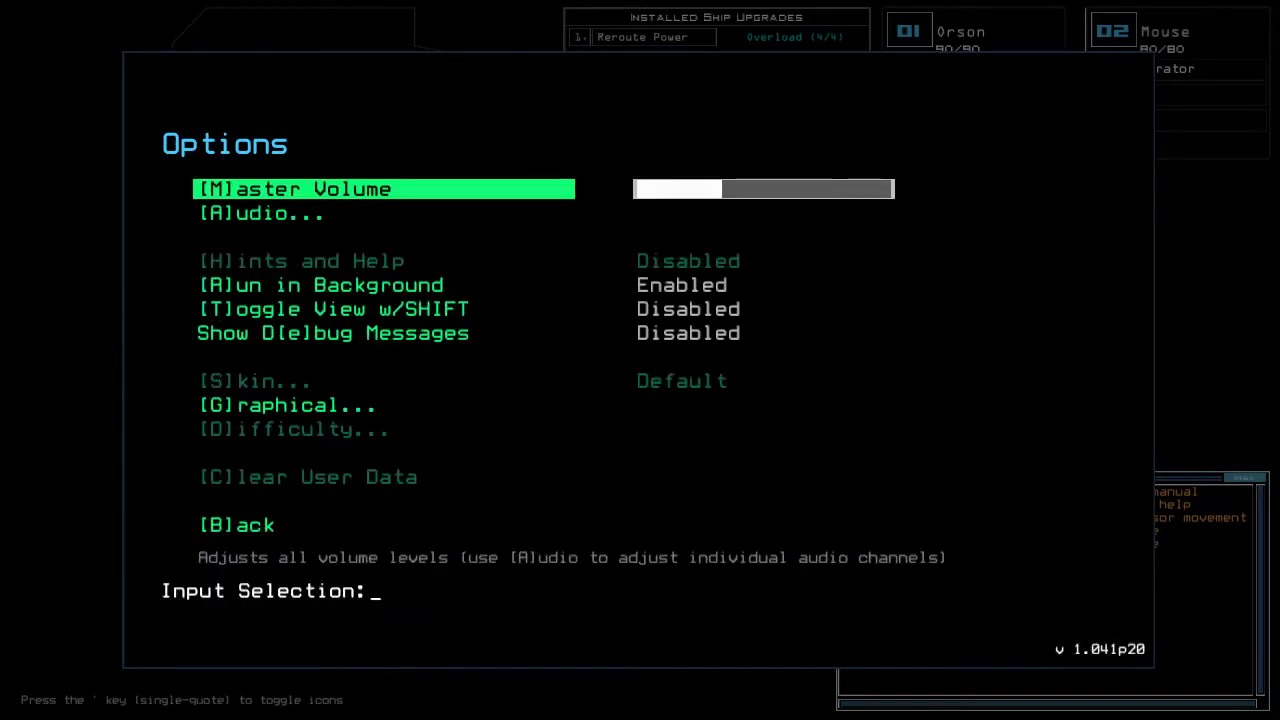
key(b)
key(b)
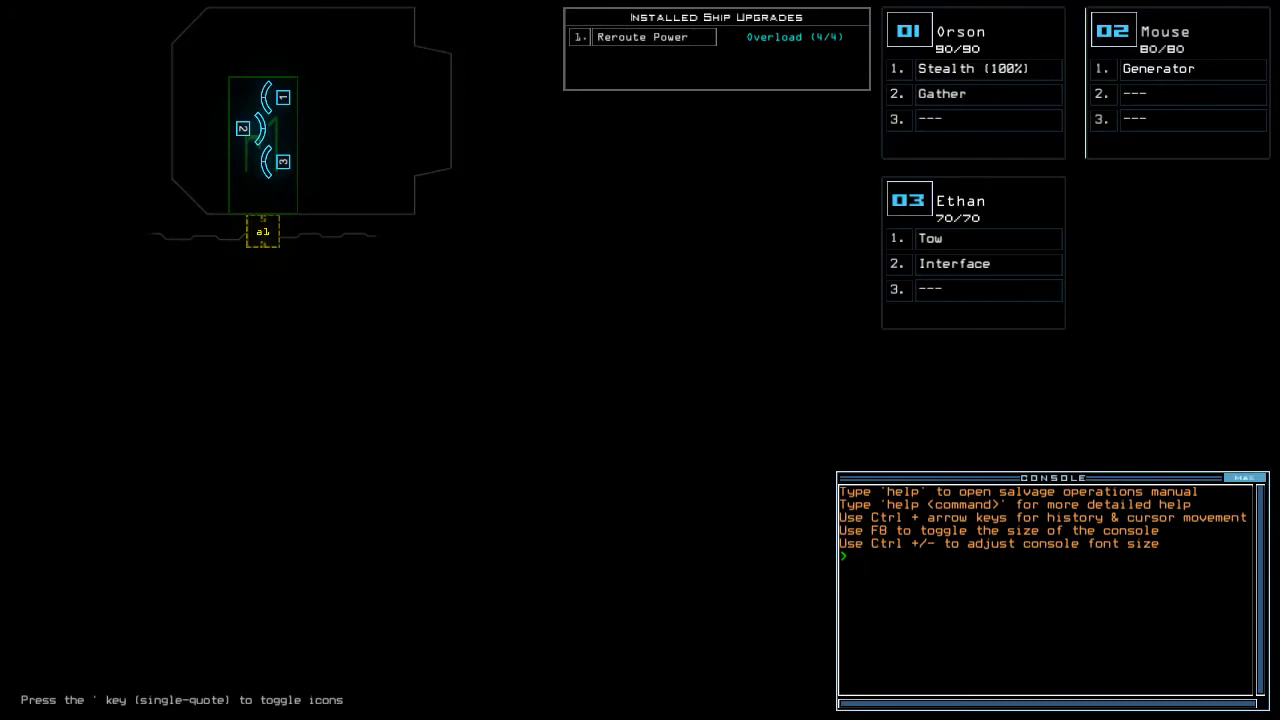
text(alias)
- Edit the go alias to 'navigate 2 3 a1' and save the alias list
key(Return)
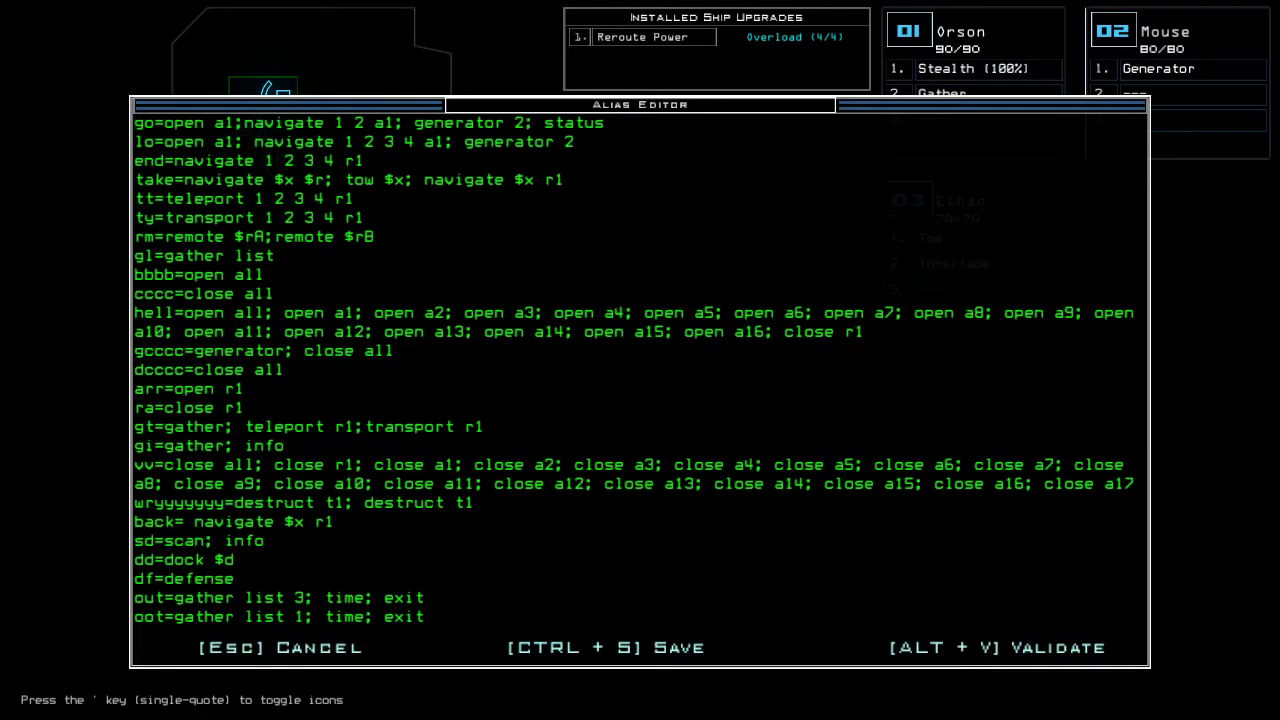
key(BackSpace)
key(BackSpace)
key(BackSpace)
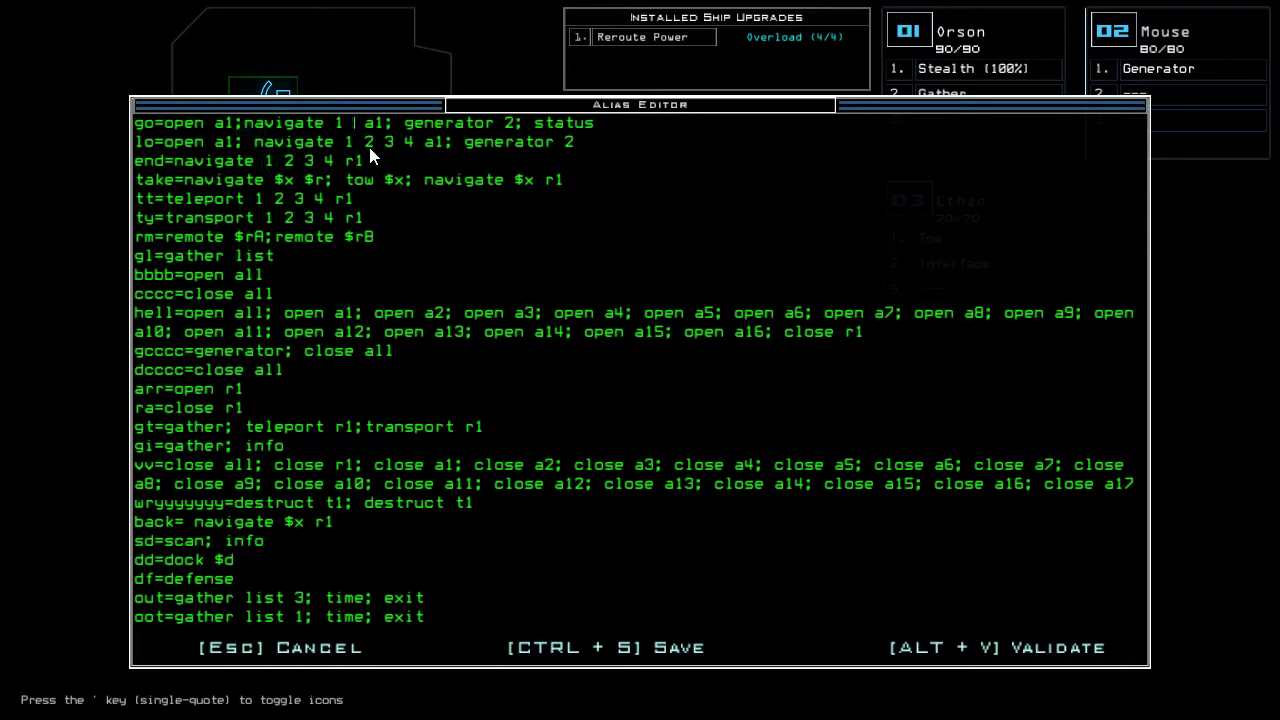
text(2 3)
key(ctrl+s)
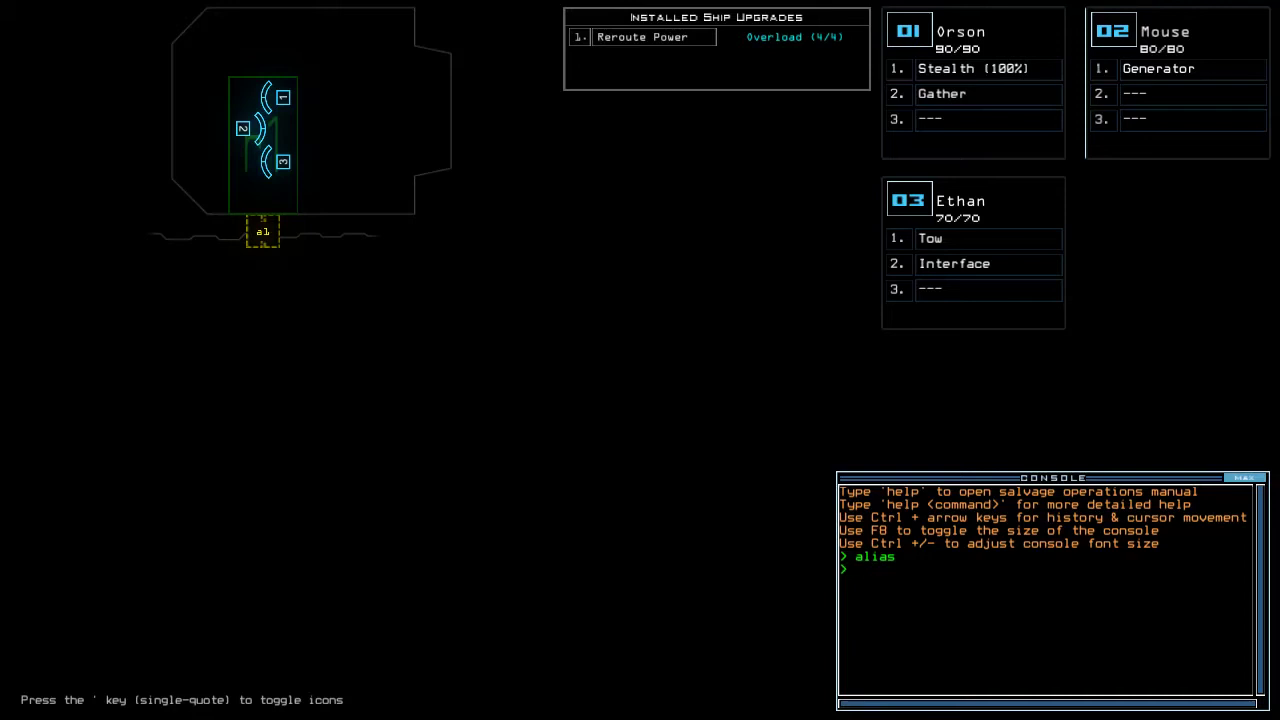
text(status)
- Check the derelict's status and hand Ethan's Tow module over to Mouse
key(Return)
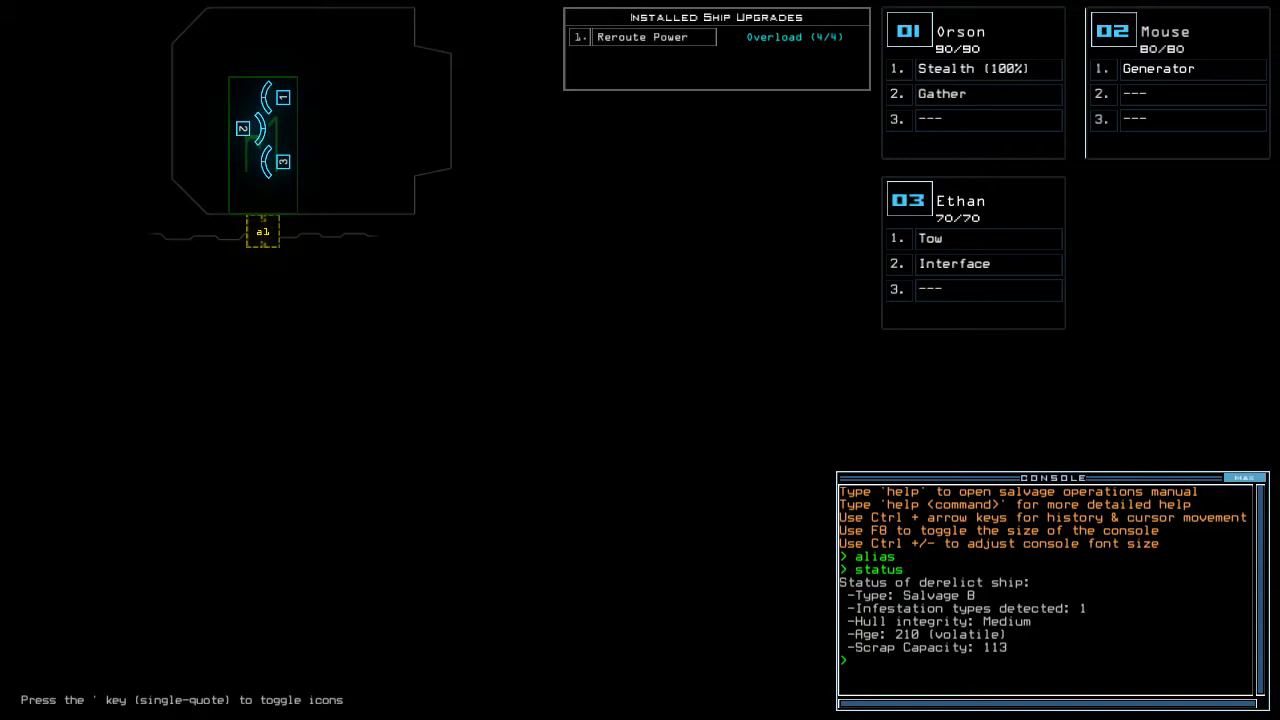
text(3swap)
key(Return)
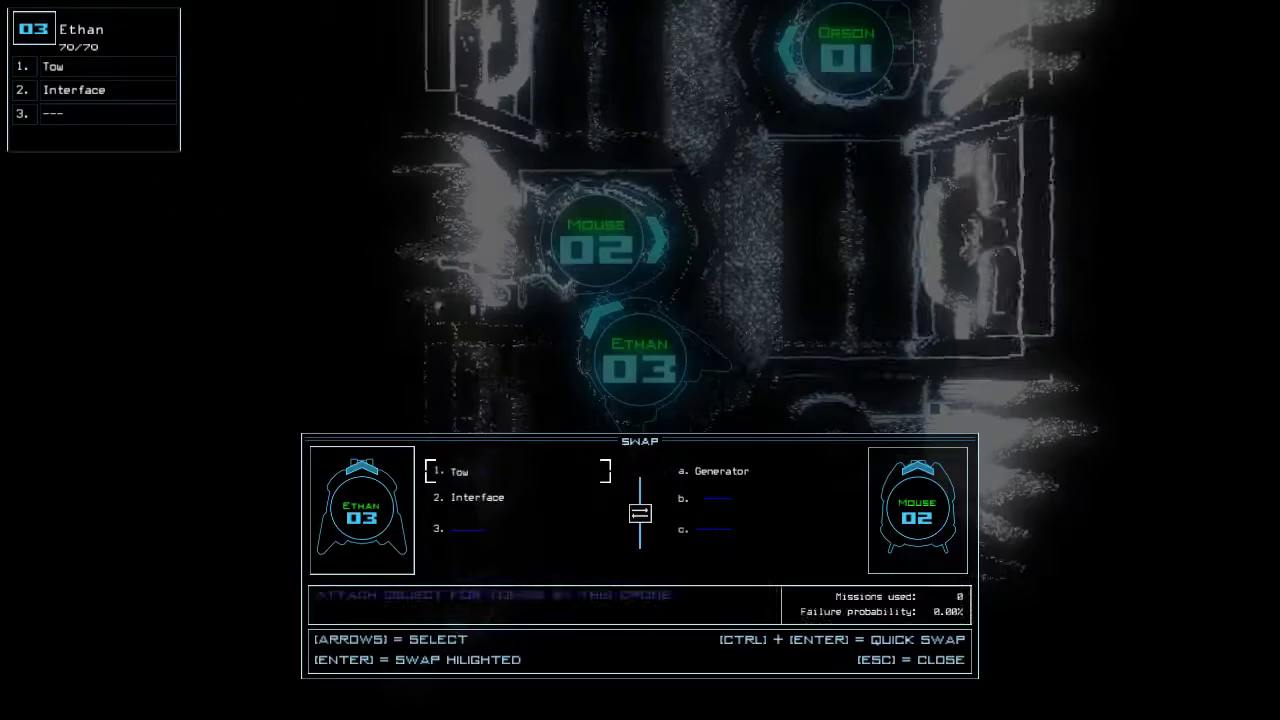
key(Escape)
text(swap)
- Move Orson's Stealth and Gather modules onto Ethan, then review drones Mouse and Ethan
key(Return)
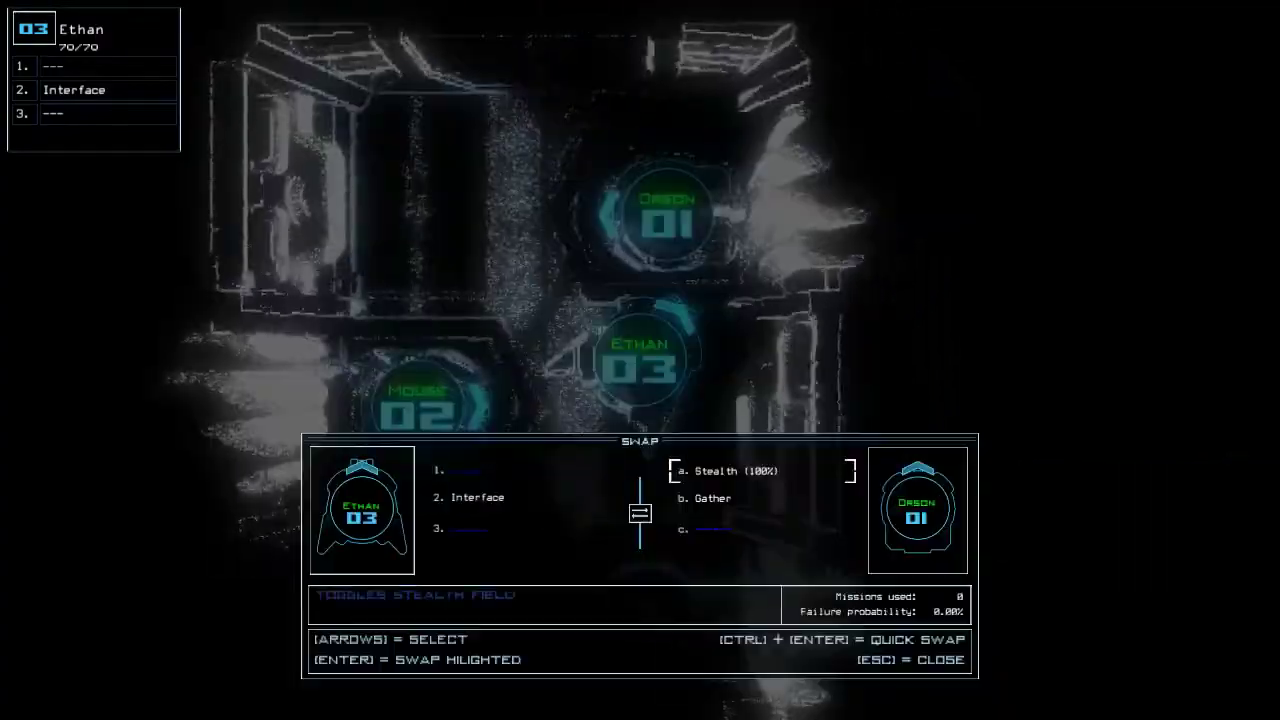
key(Return)
key(Down)
key(Return)
key(Escape)
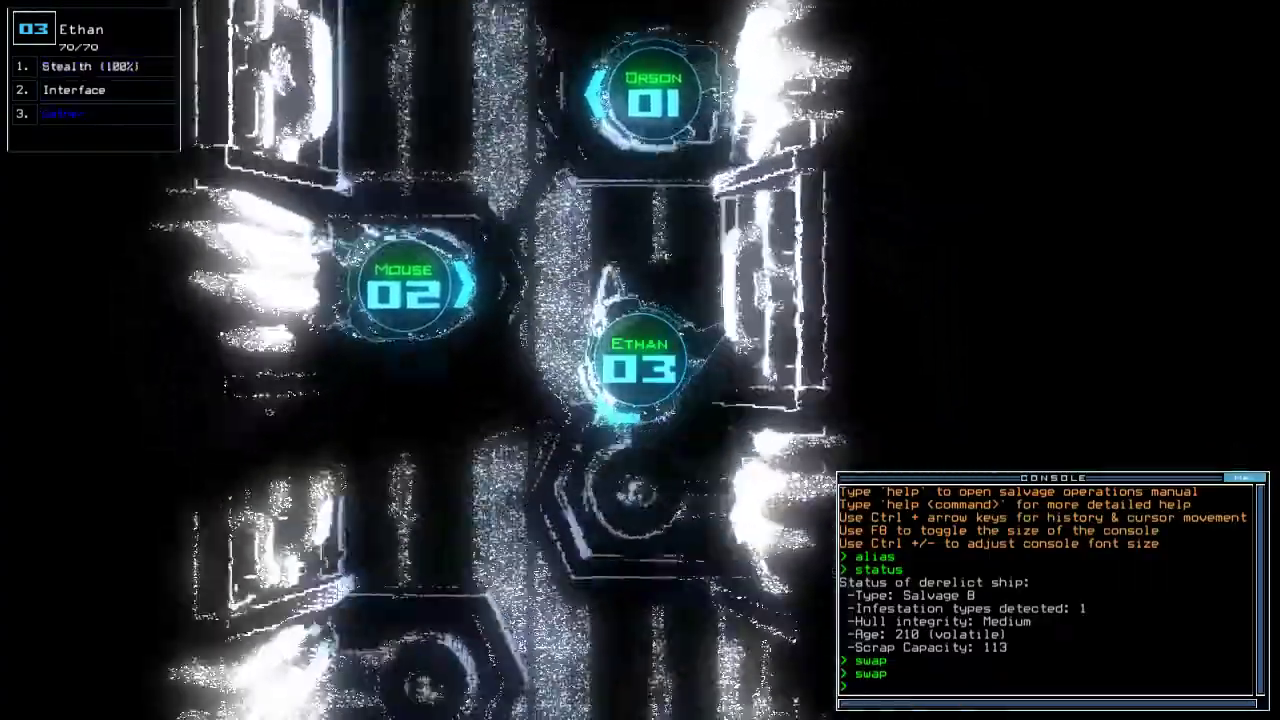
key(2)
key(1)
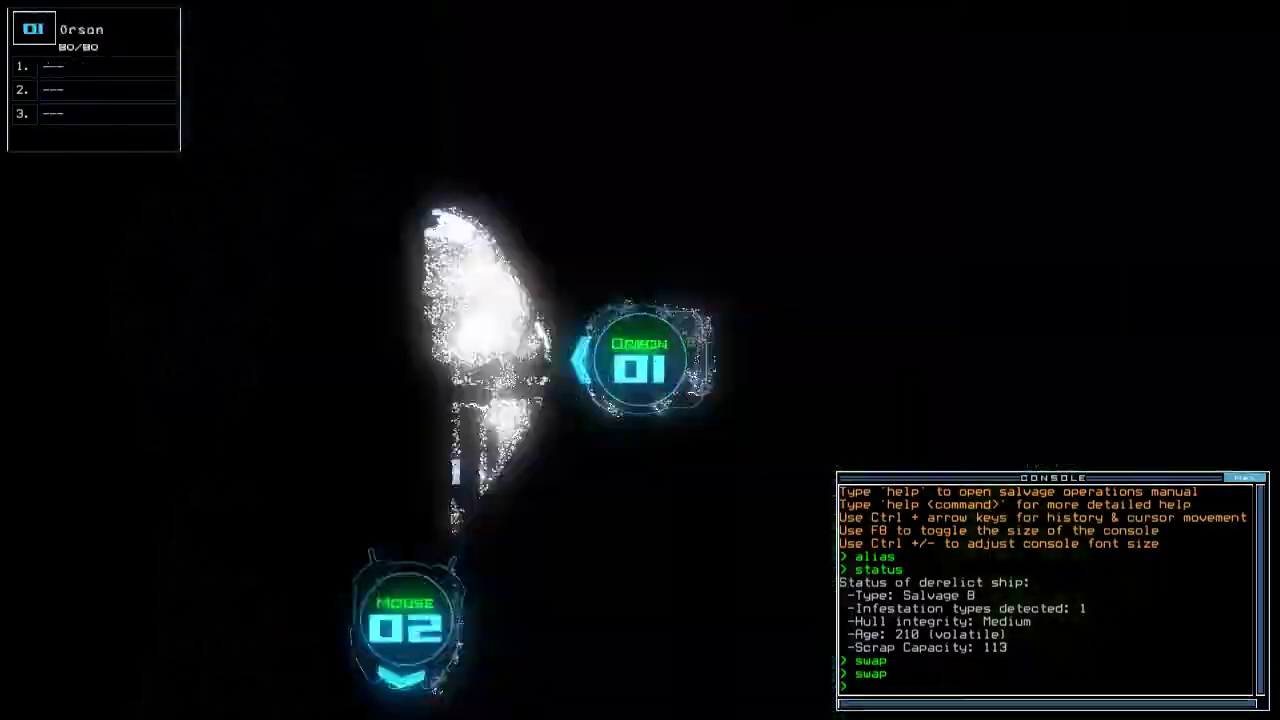
text(3go)
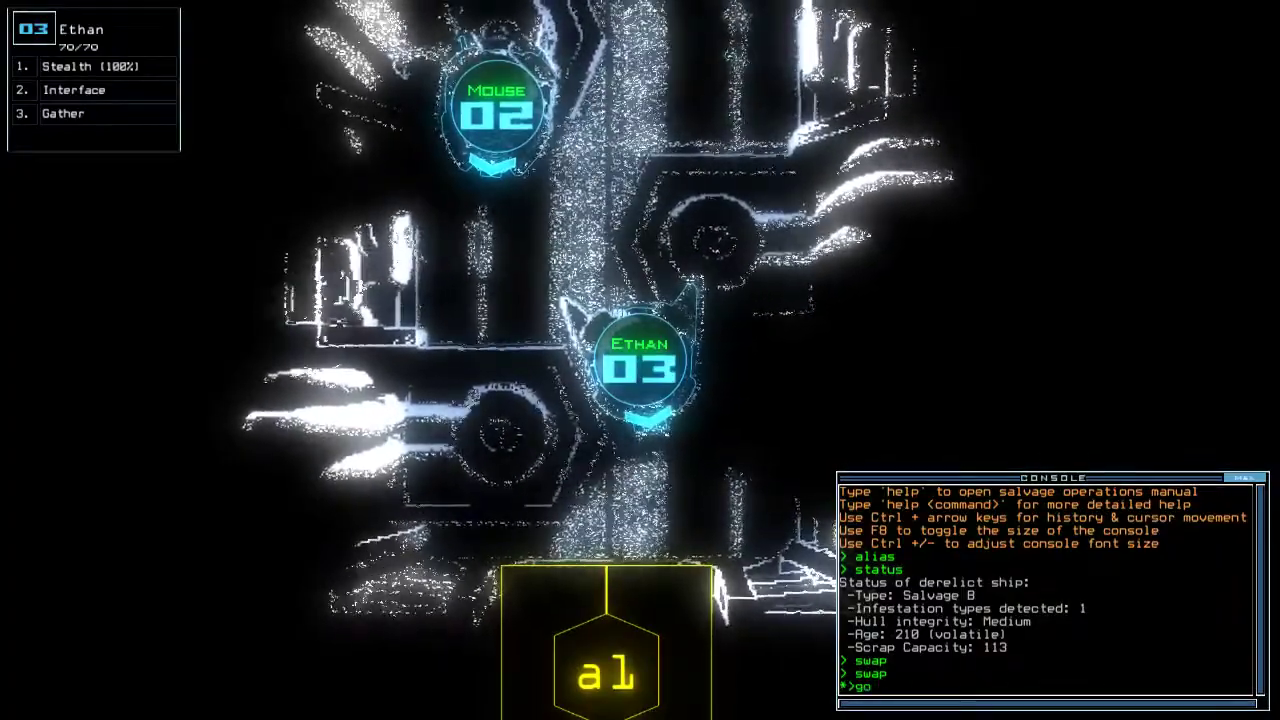
- Start the go routine, gather scrap with Ethan and activate the generator
key(Return)
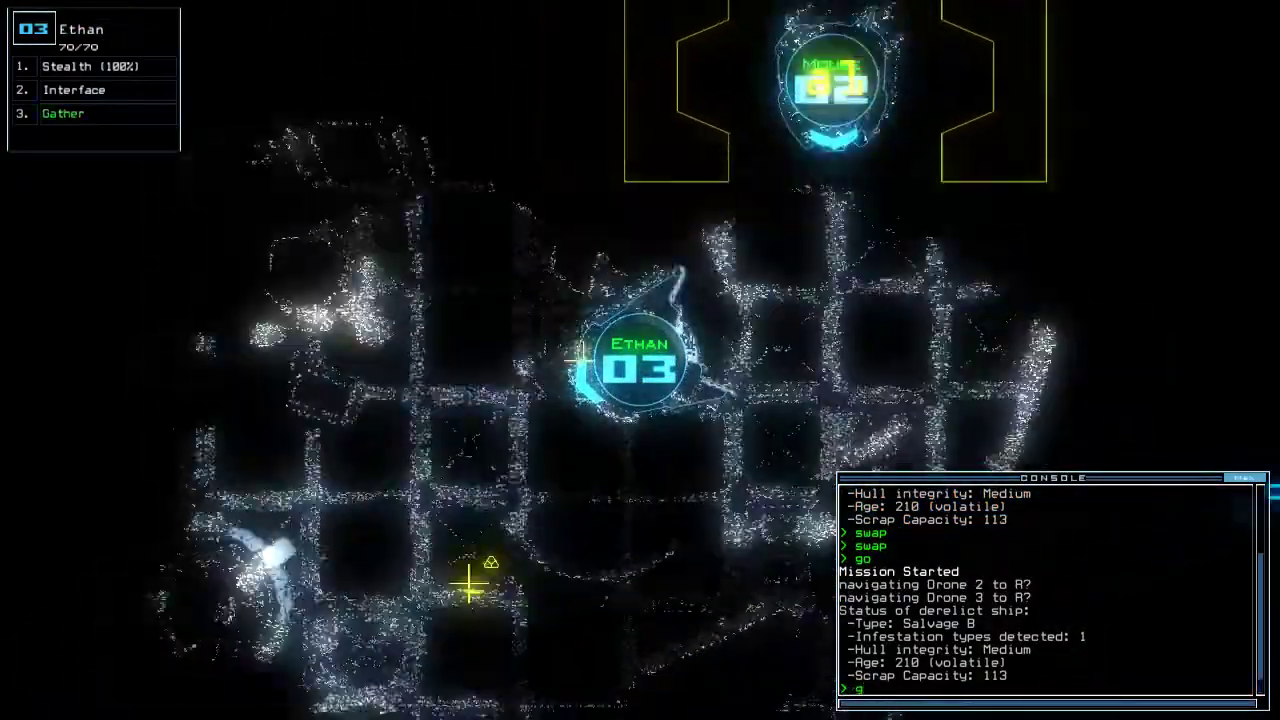
text(g)
key(Return)
text(g)
key(Return)
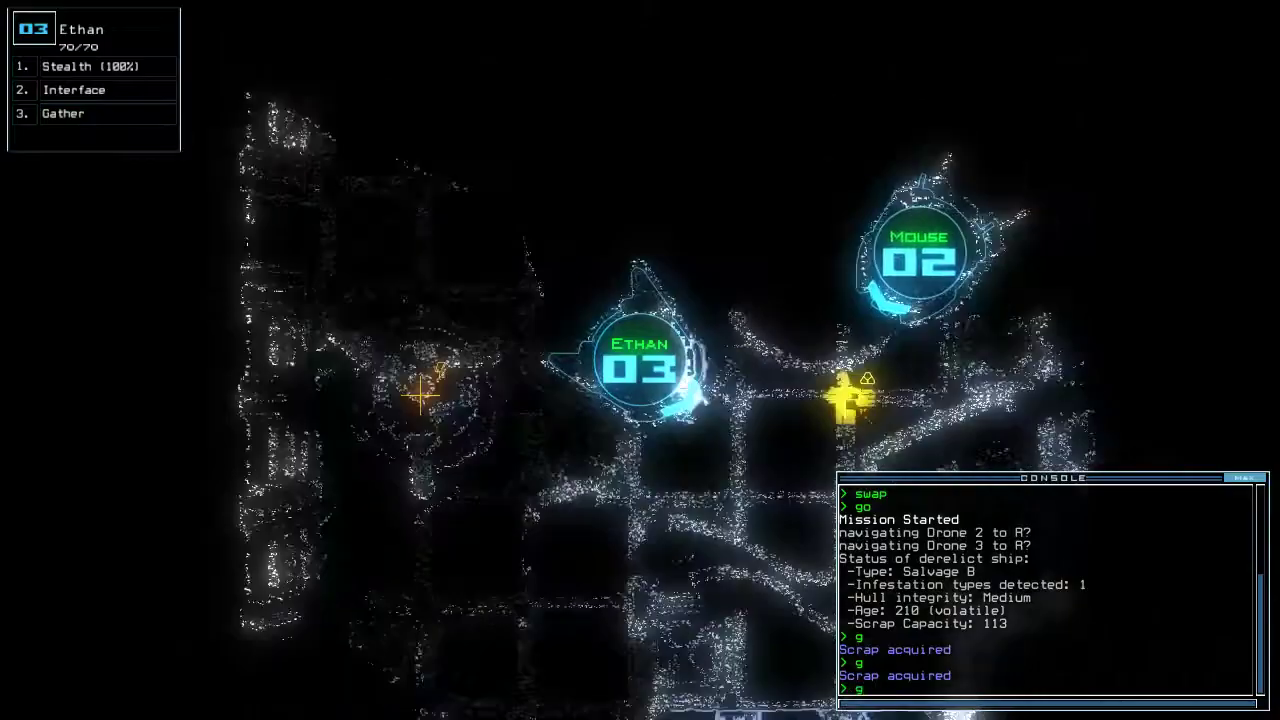
text(g)
key(Return)
text(g)
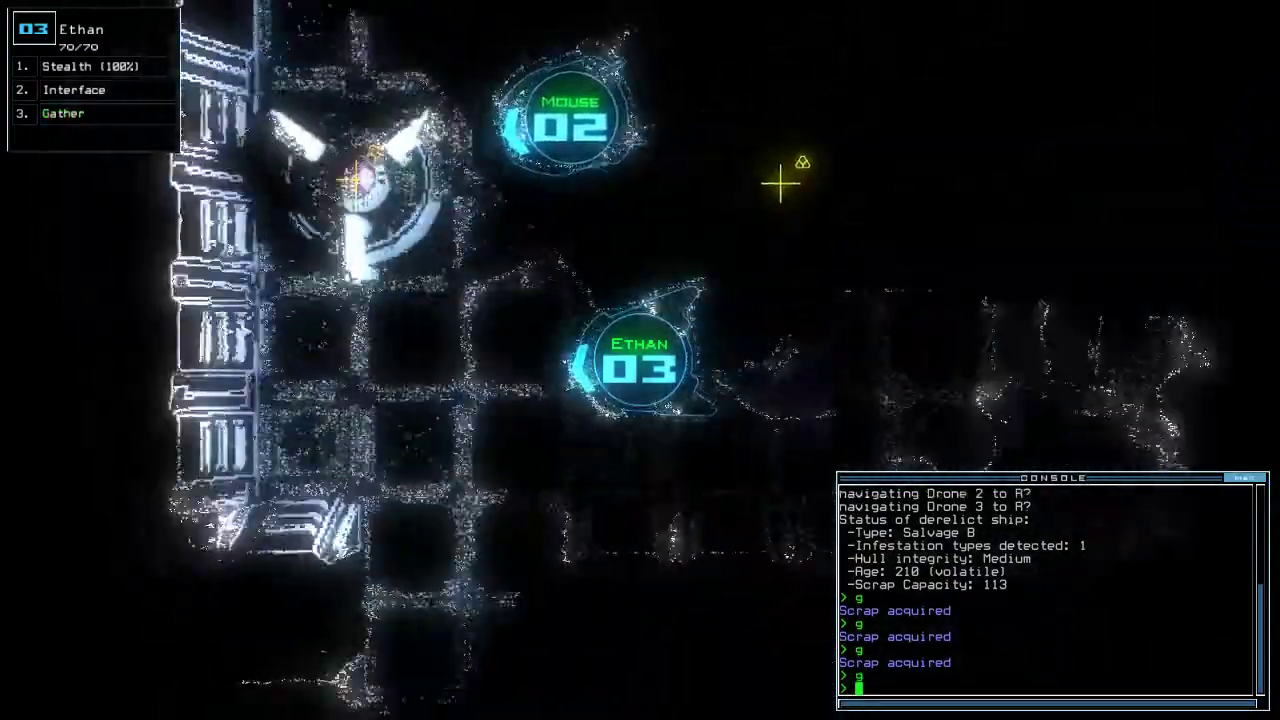
key(Return)
text(g)
key(Return)
key(space)
key(space)
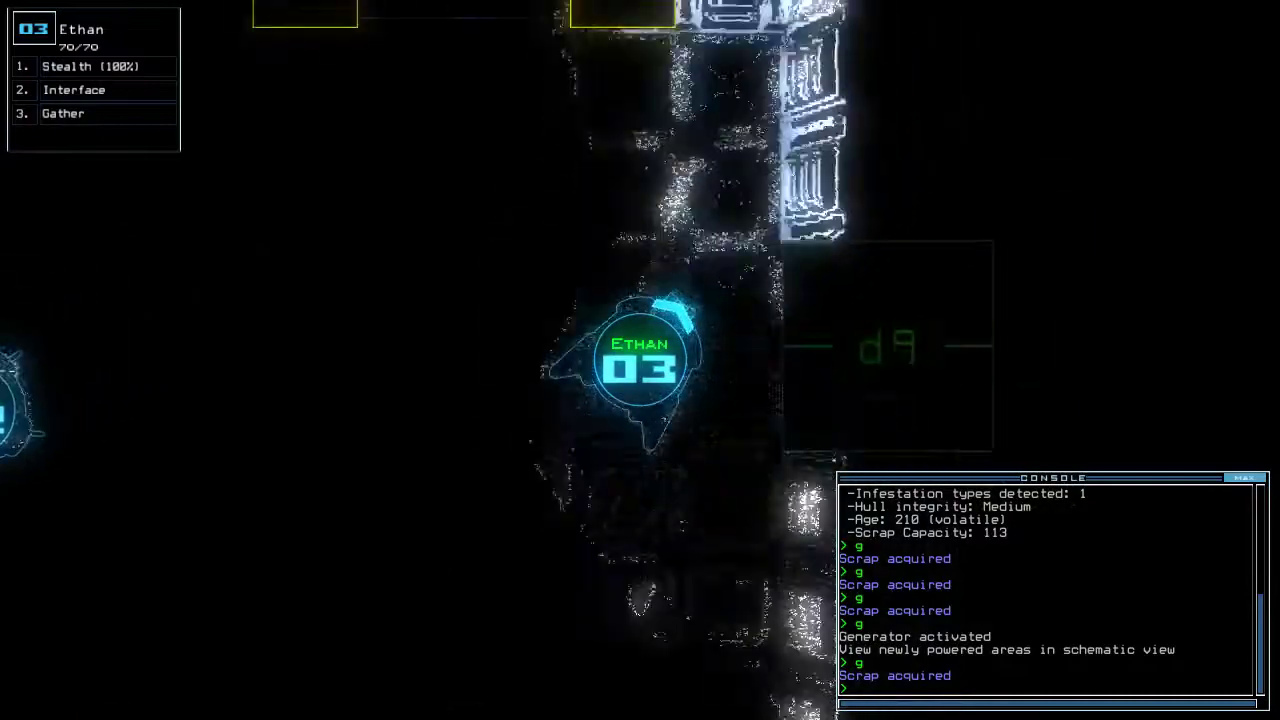
text(st;d9)
- Stealth Ethan to door d9 and close the doors behind him
key(Return)
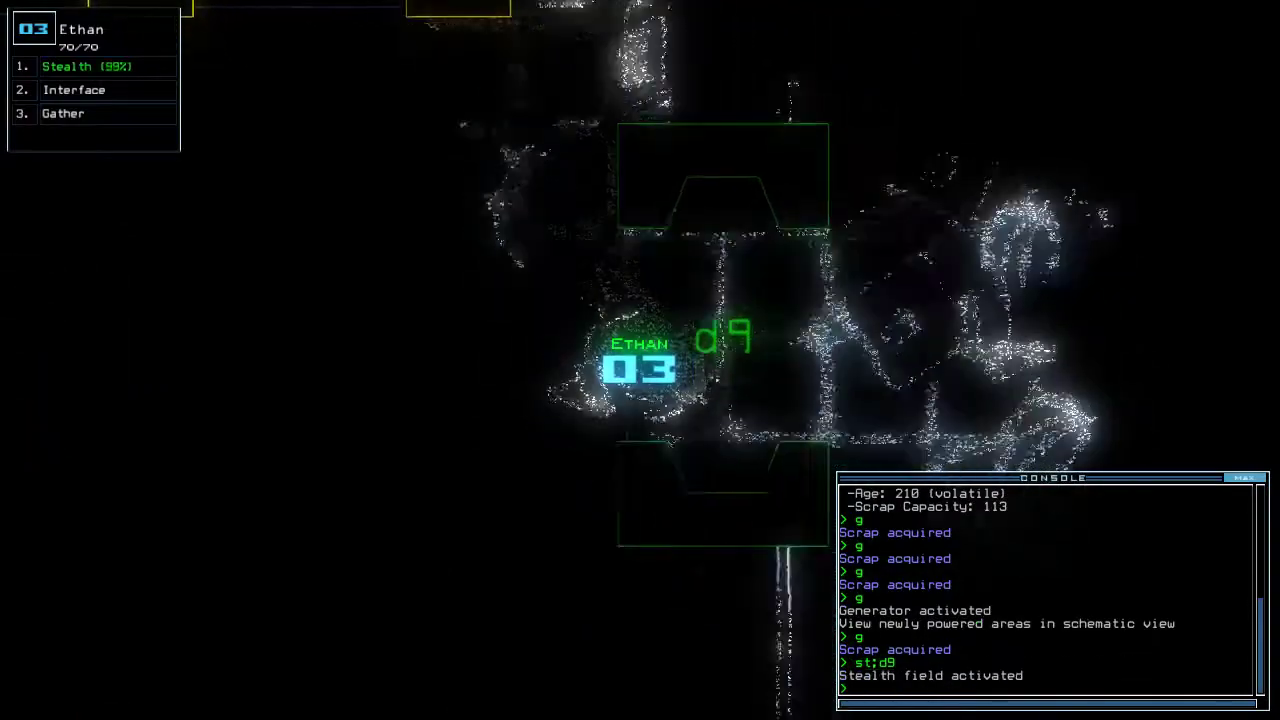
text(cccc)
key(Return)
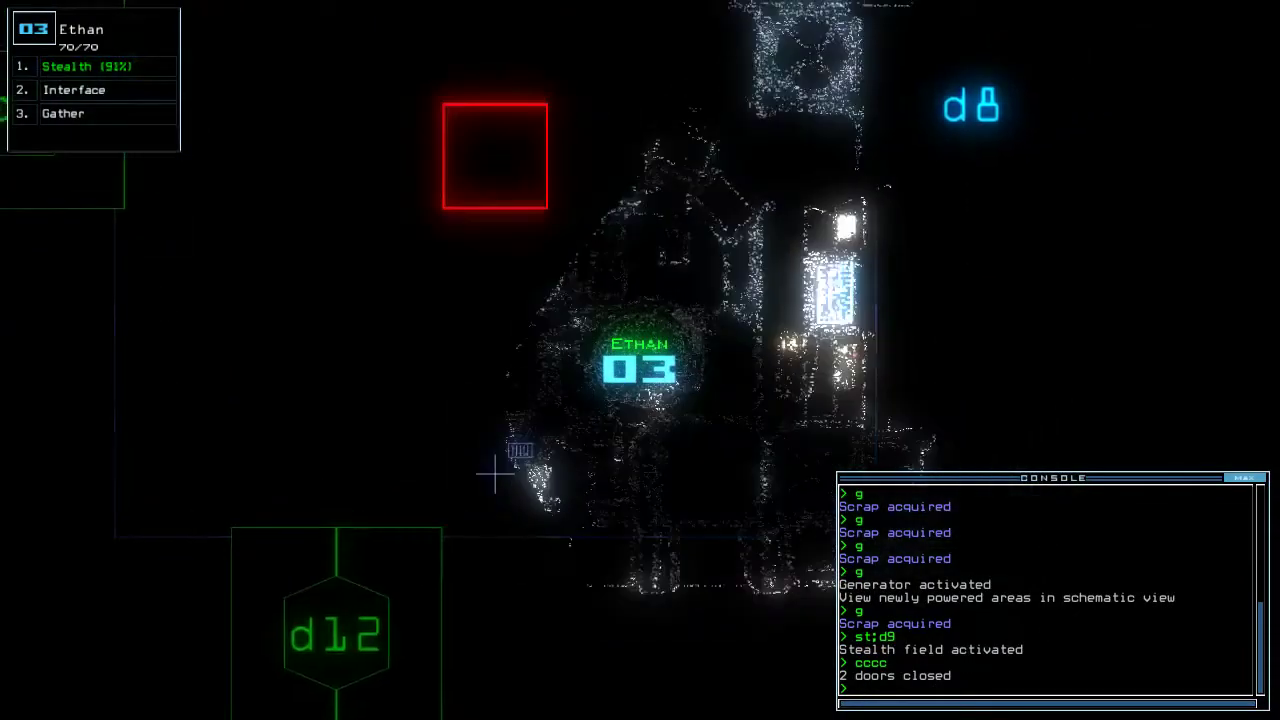
key(Up)
key(Up)
key(Up)
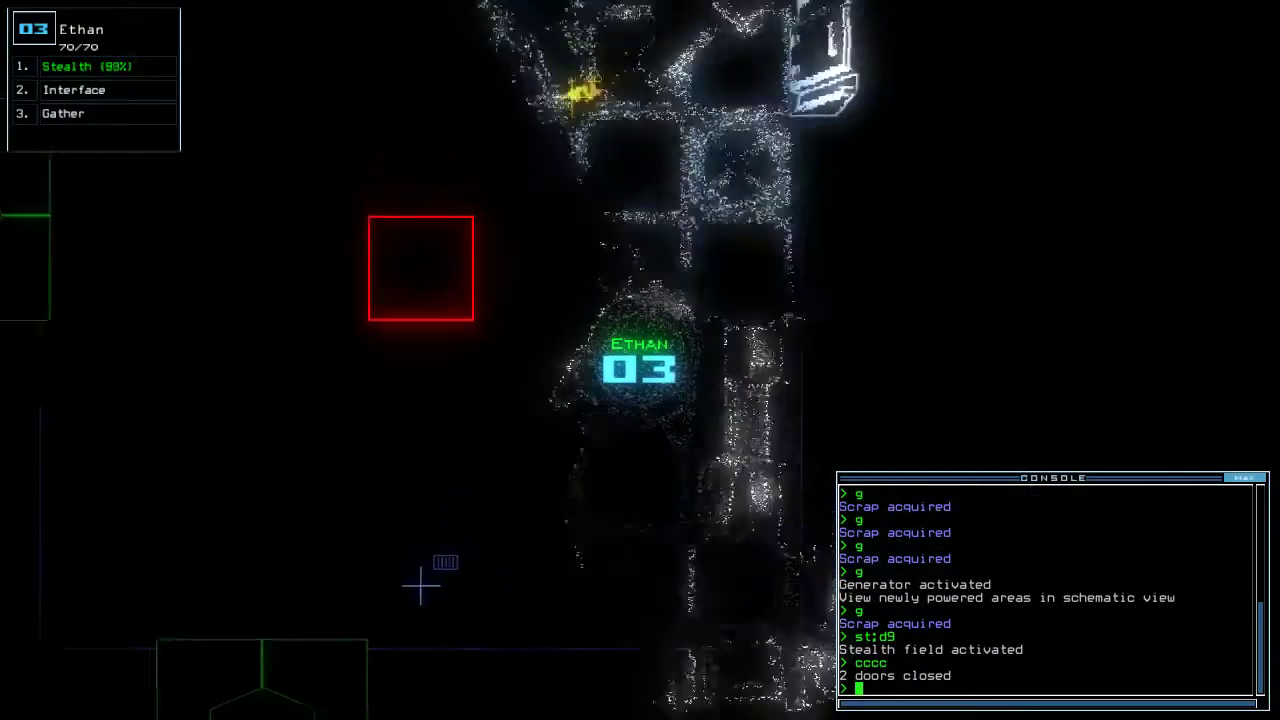
key(Up)
key(Up)
key(Up)
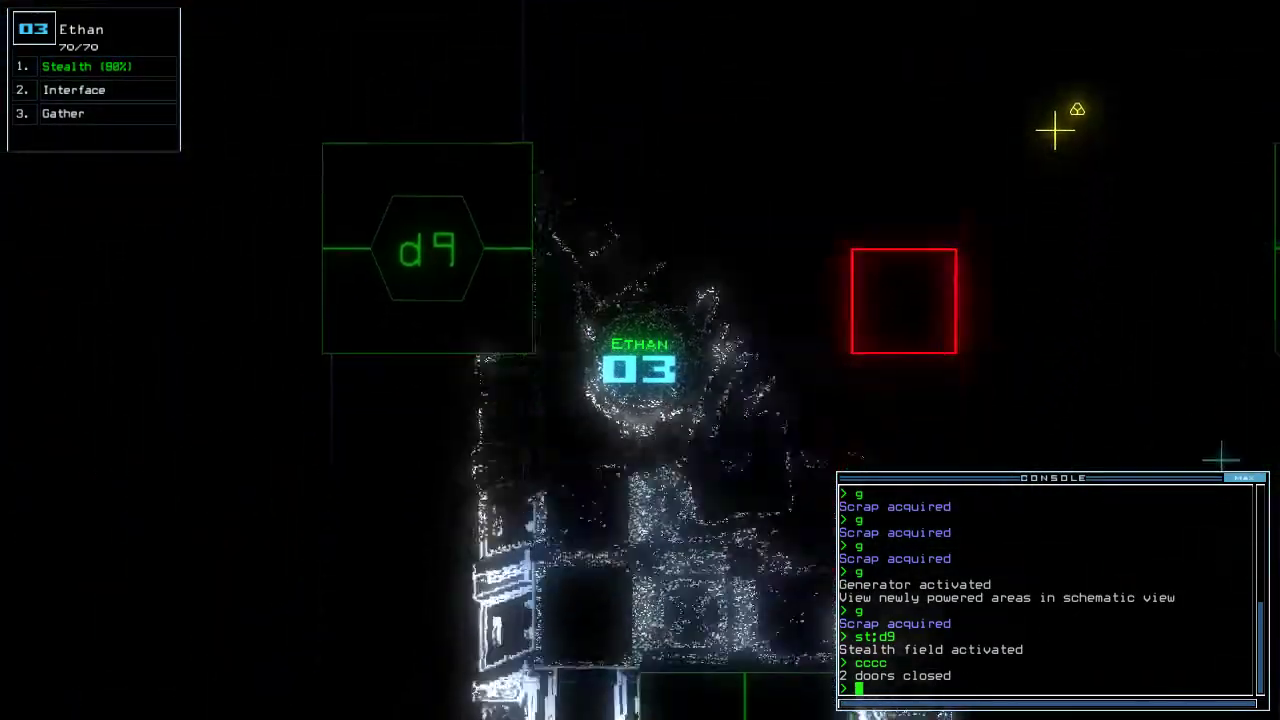
key(Up)
key(Up)
key(Up)
text(d12)
- Send Ethan through door d12 and close it behind him
key(Return)
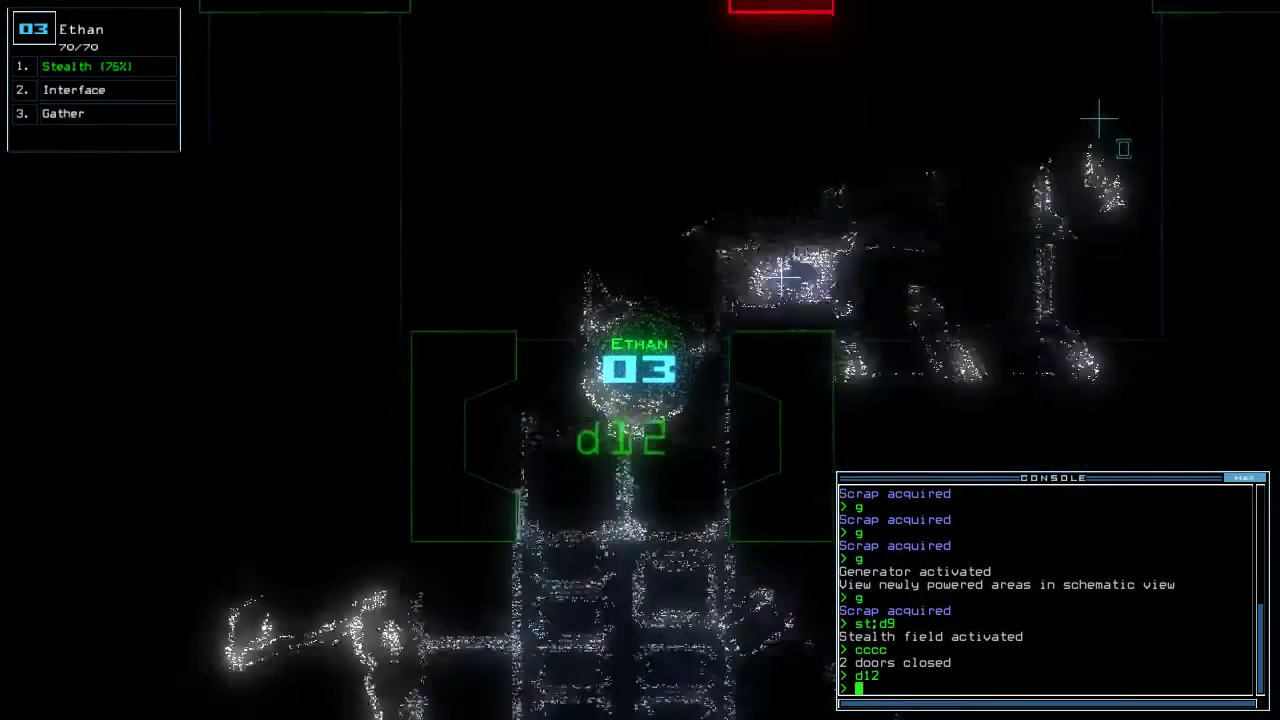
key(Up)
key(Up)
text(cccc)
key(Return)
key(Up)
key(Up)
key(Up)
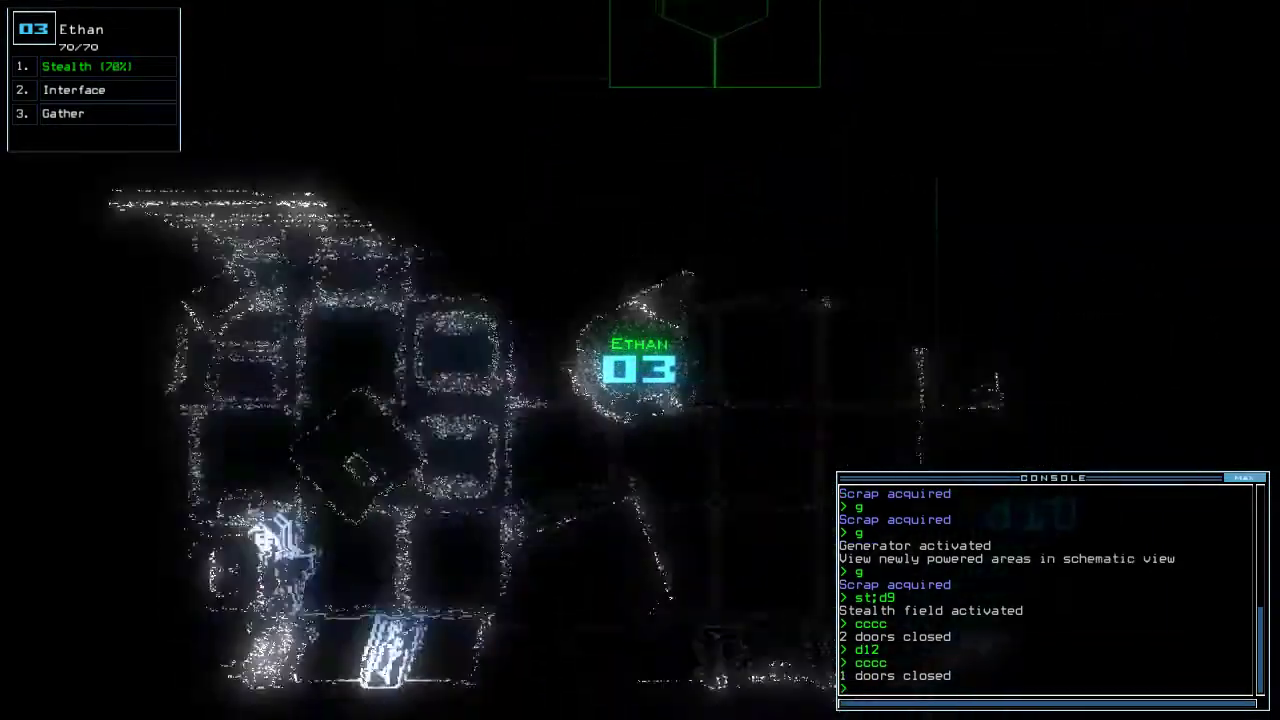
key(Left)
key(Left)
text(g)
- Gather scrap in room r3 and check it for fuel and items
key(Return)
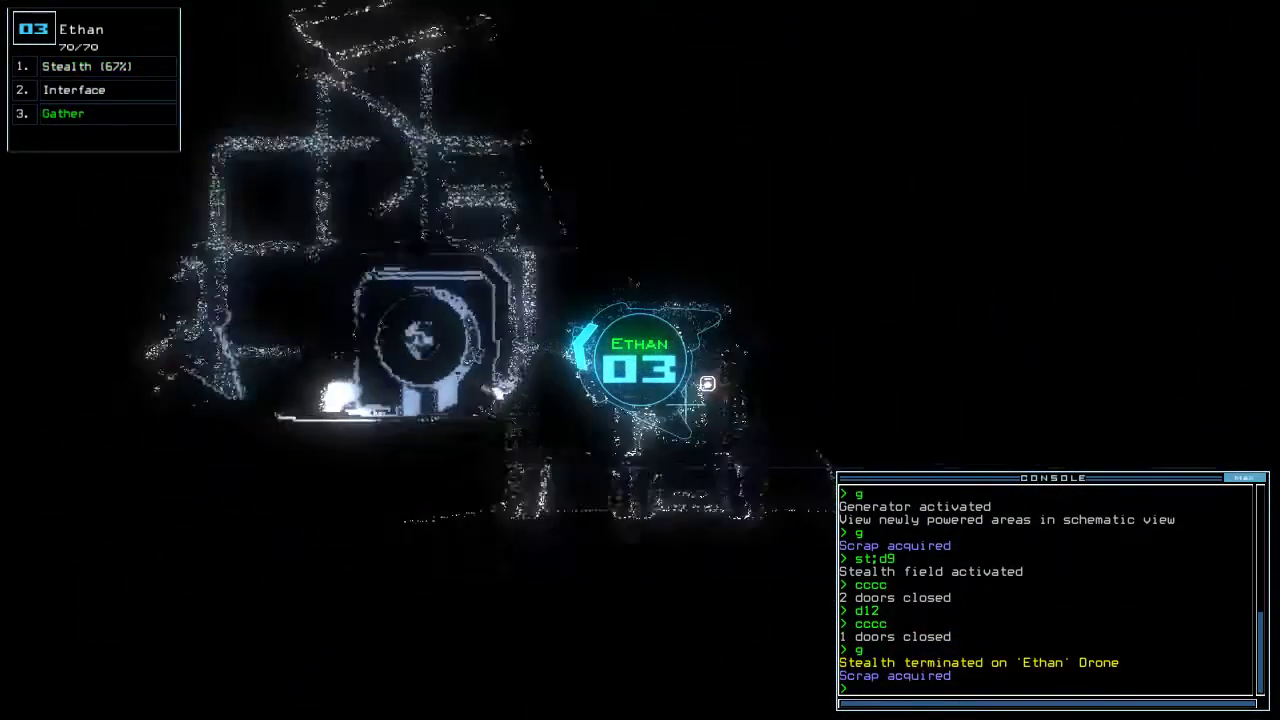
text(g)
key(Return)
text(i)
key(Return)
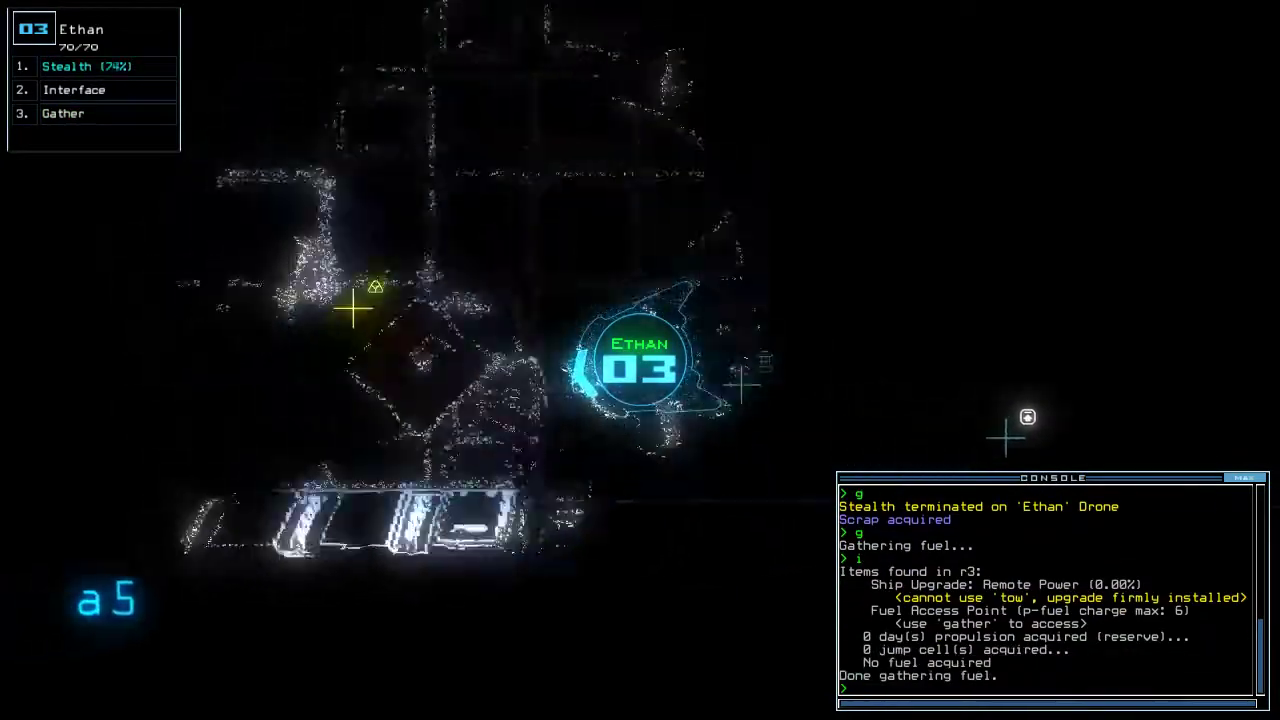
text(g)
key(Return)
text(g)
key(Return)
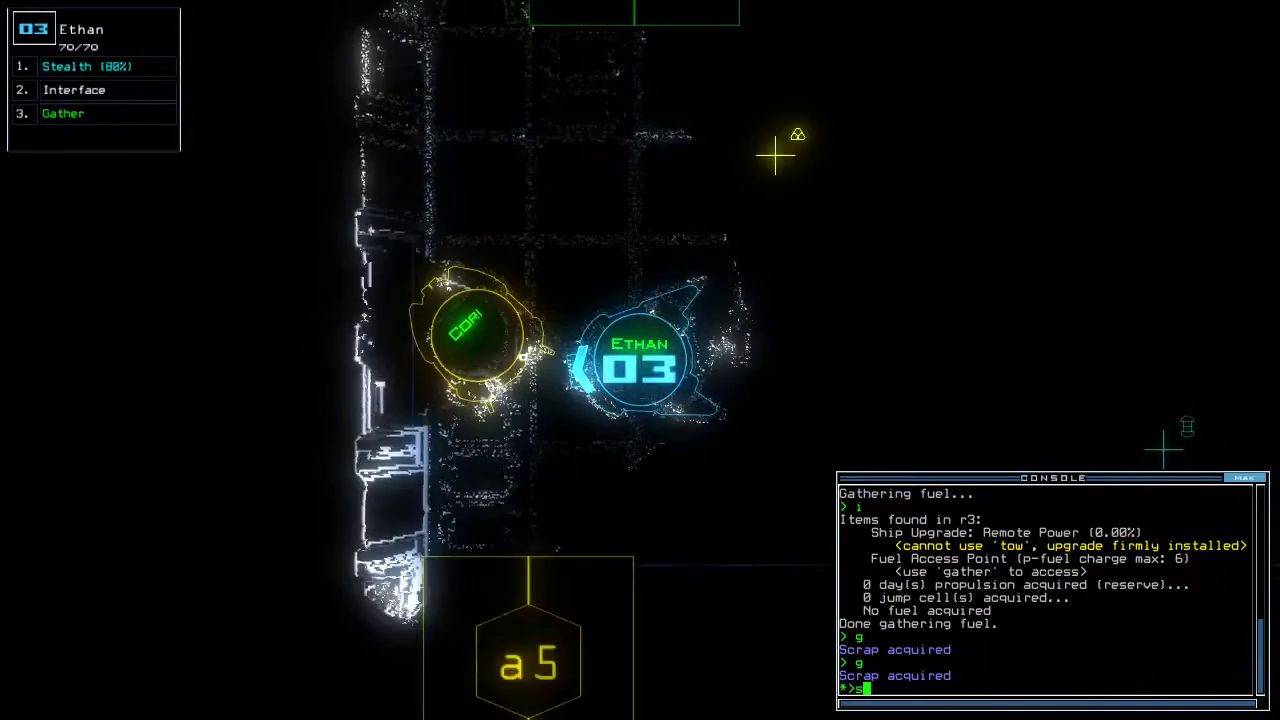
text(swap)
key(Return)
- Gather the last scrap, open door d13, and switch to Orson with swap entered
key(Escape)
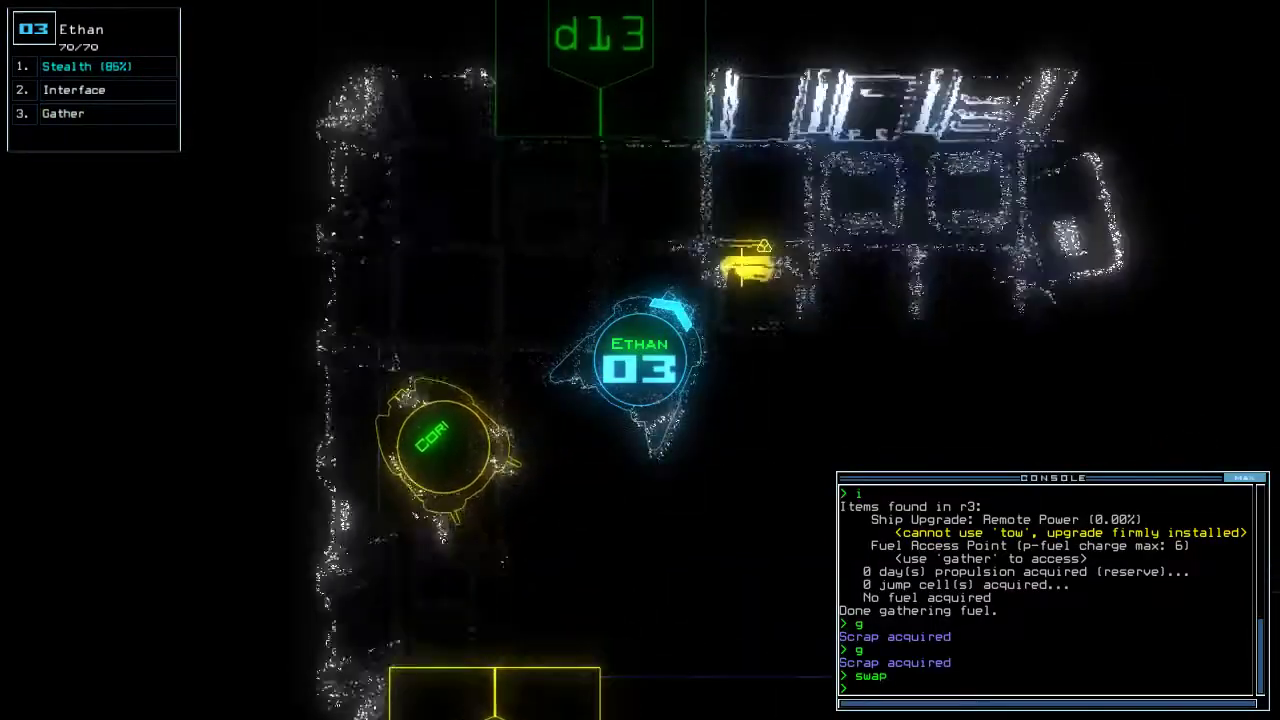
text(g)
key(Return)
key(space)
text(d13)
key(Return)
key(space)
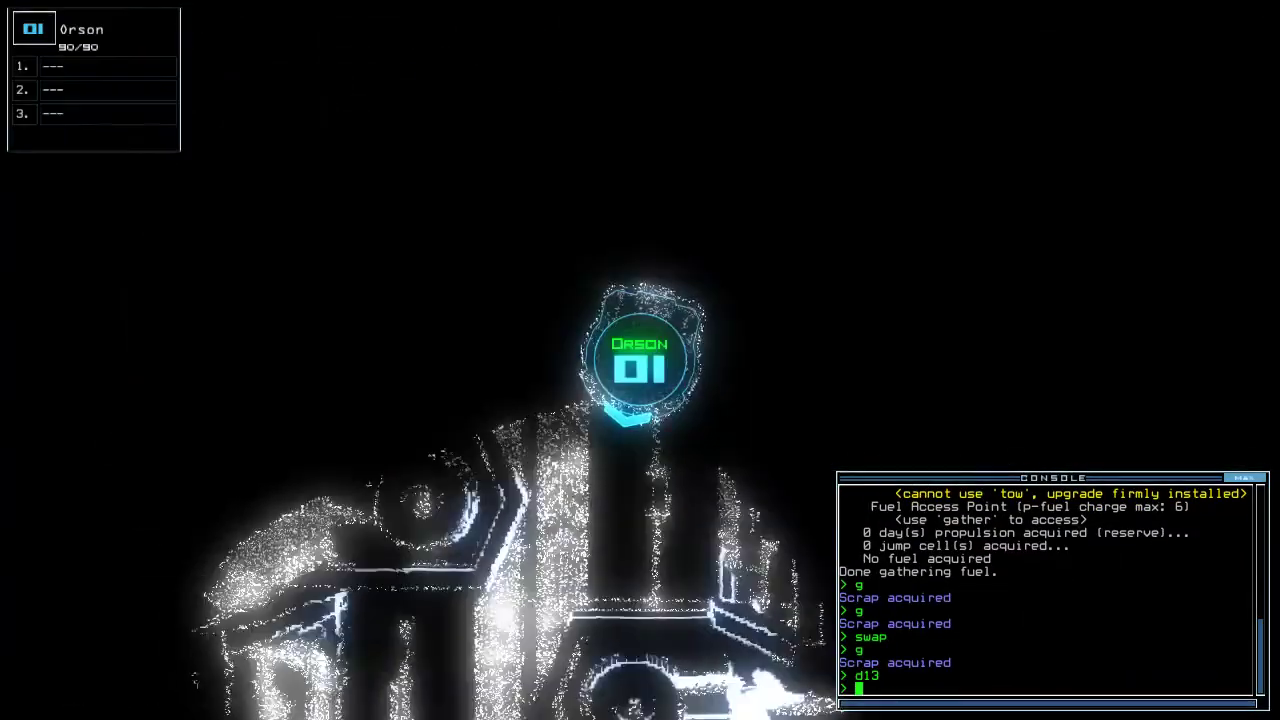
text(swap)
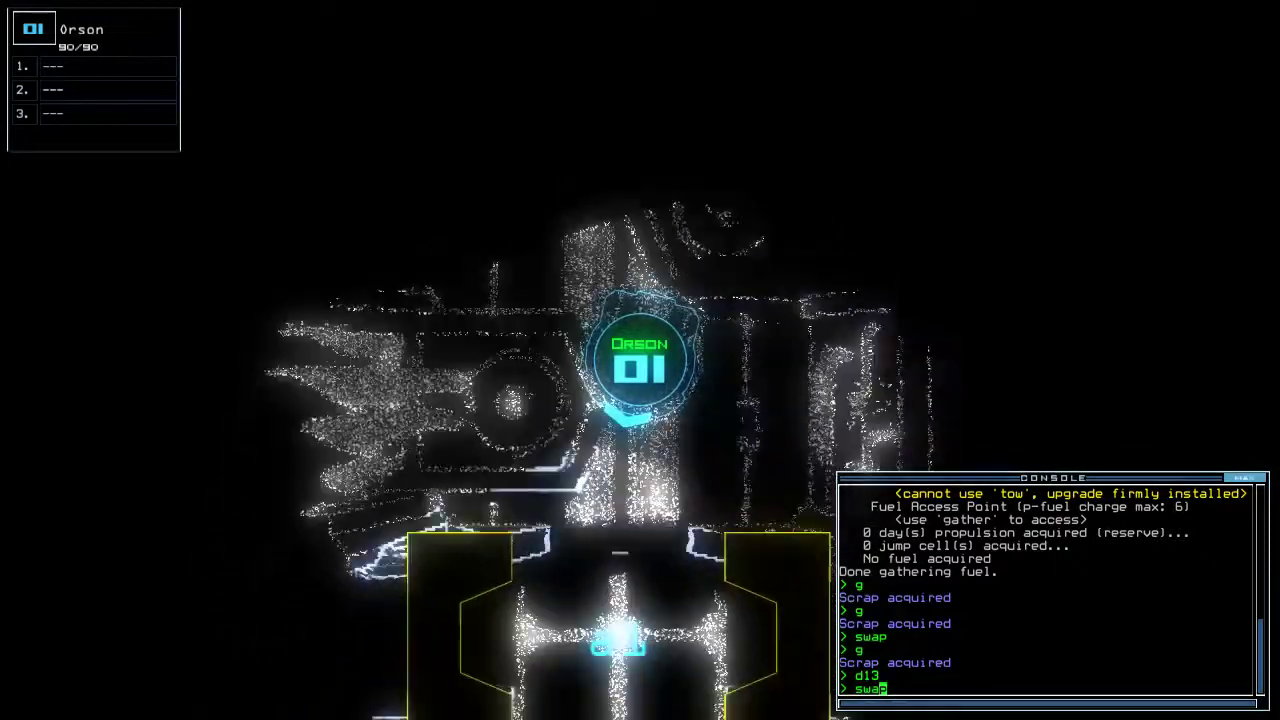
- Move the Tow upgrade onto Orson and send him off towing Cori
key(Return)
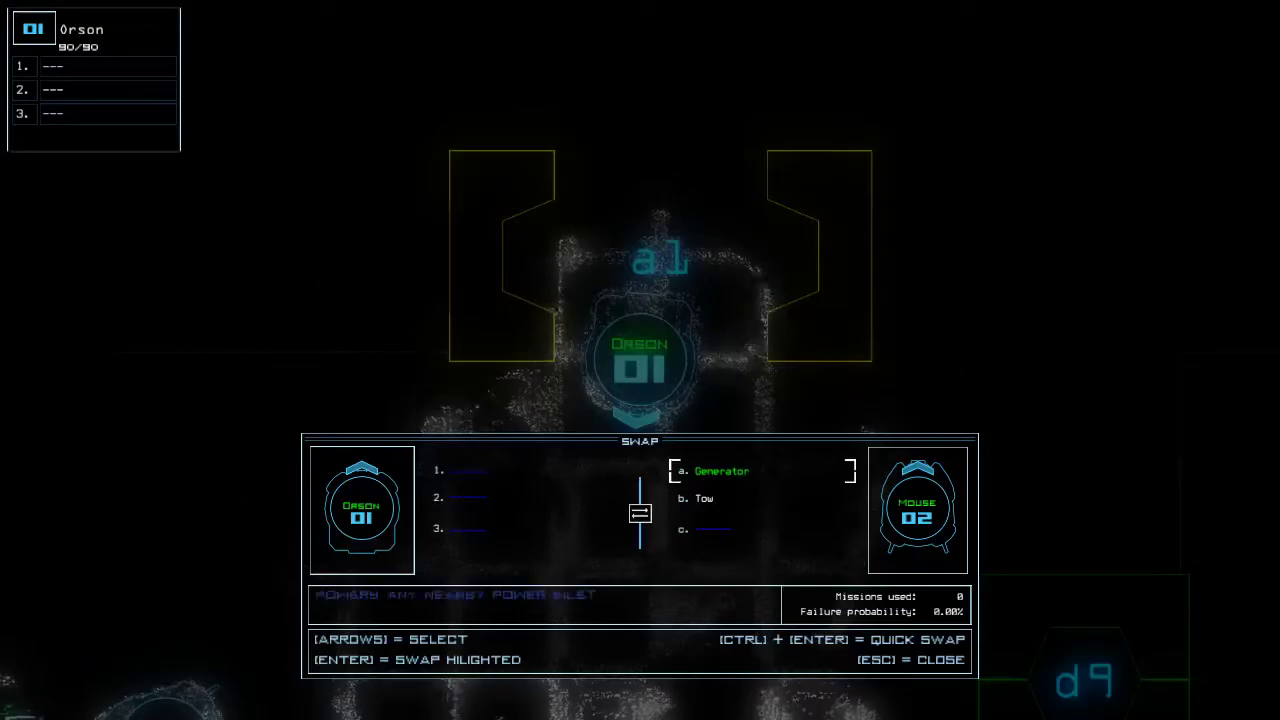
key(Return)
key(Escape)
key(space)
text(take ke)
key(BackSpace)
key(BackSpace)
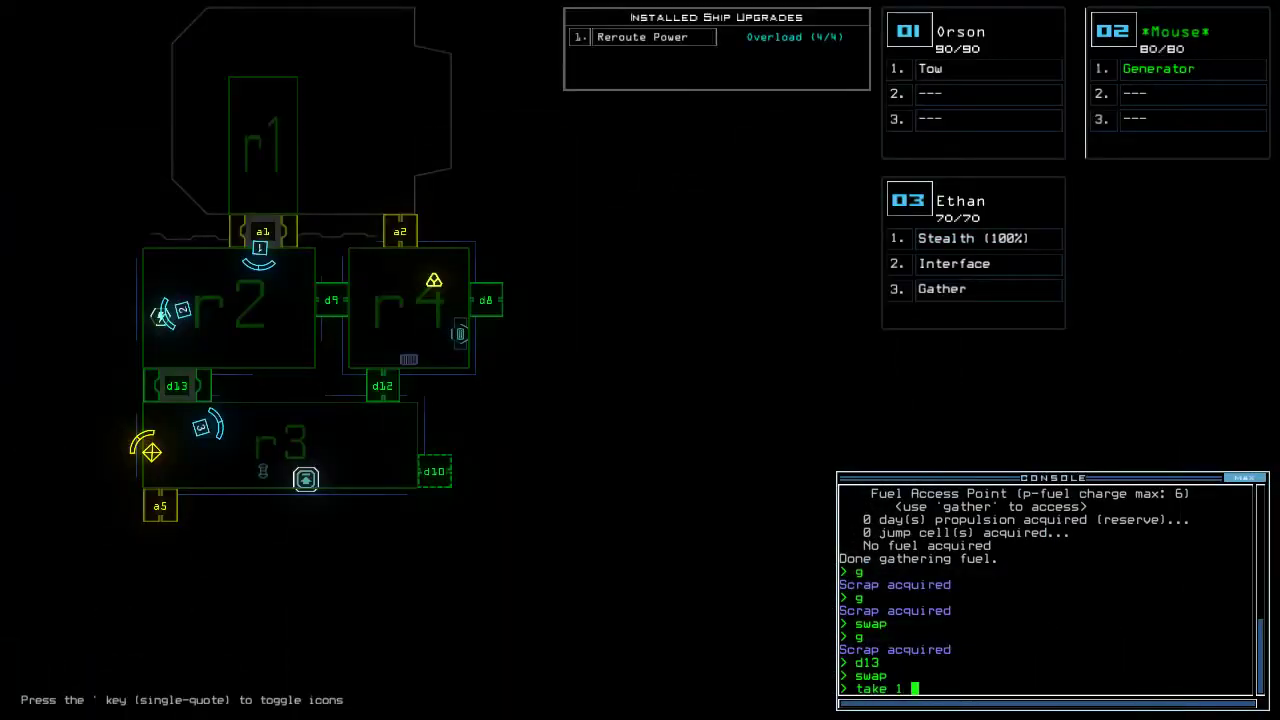
text(1 r3)
key(Return)
key(space)
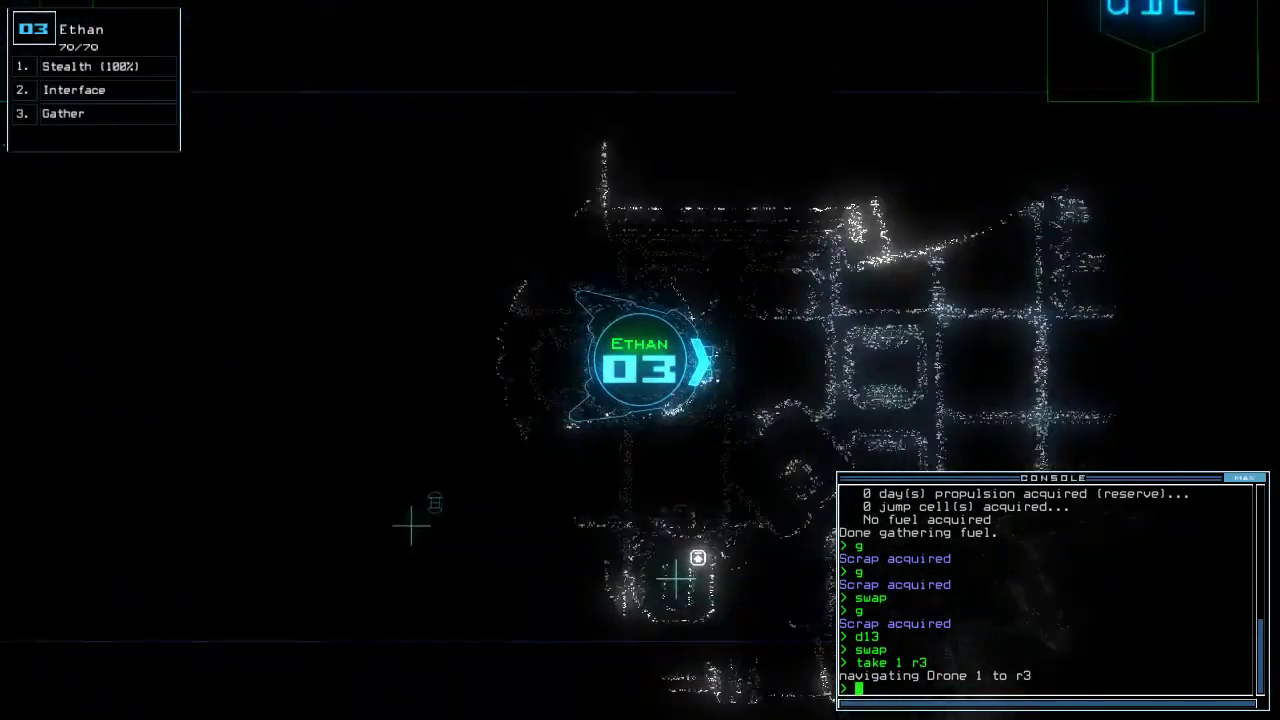
text(st;d1)
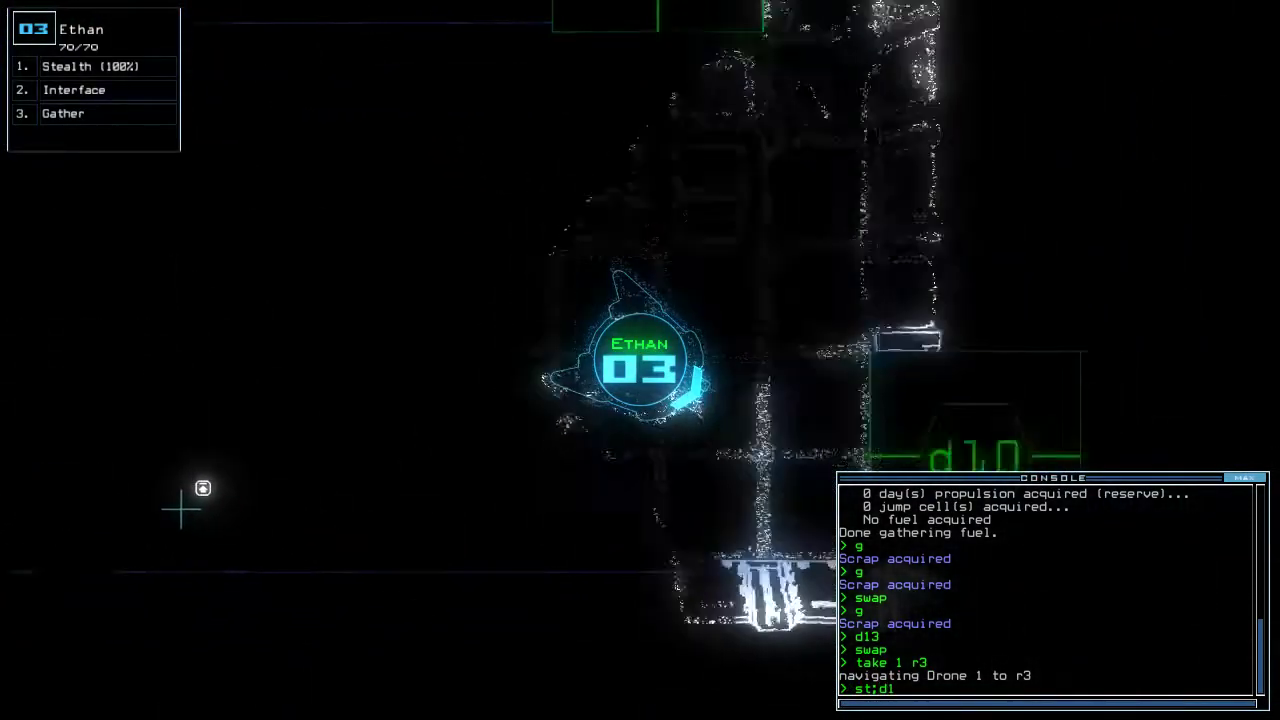
text(0)
- Stealth Ethan, reopen door d10, and bring up the ship map
key(Return)
text(d1)
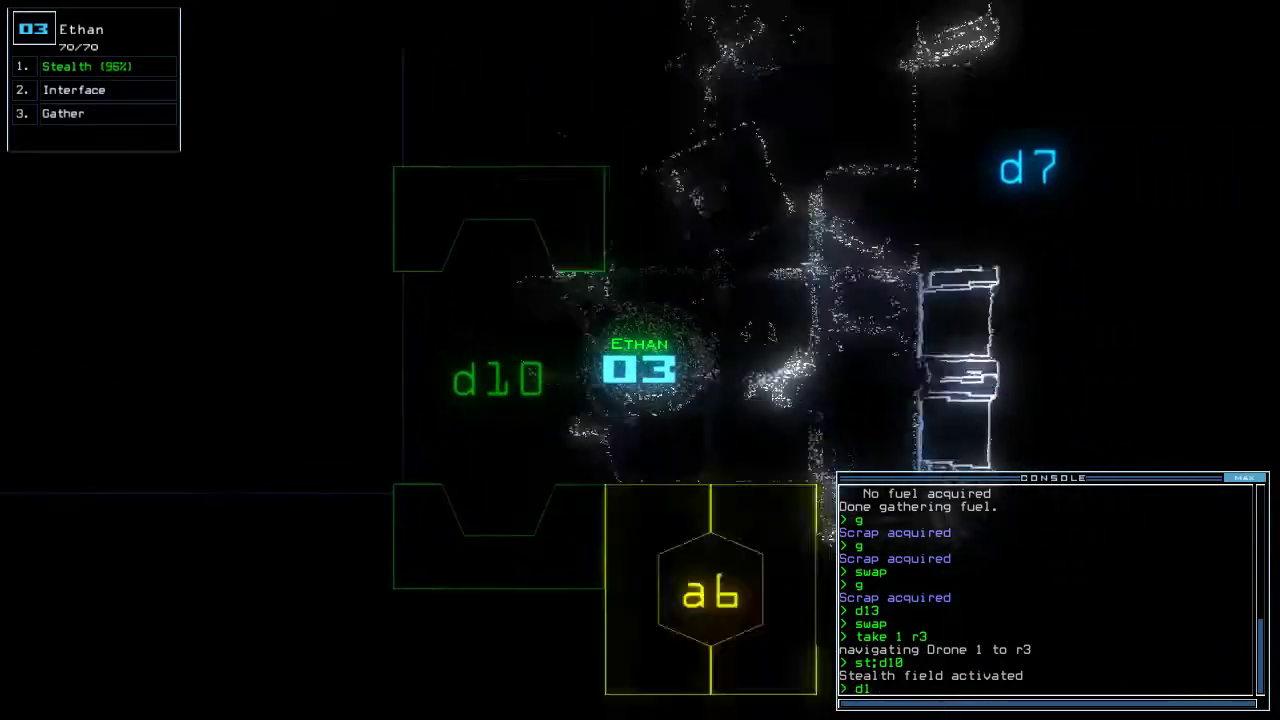
text(0)
key(Return)
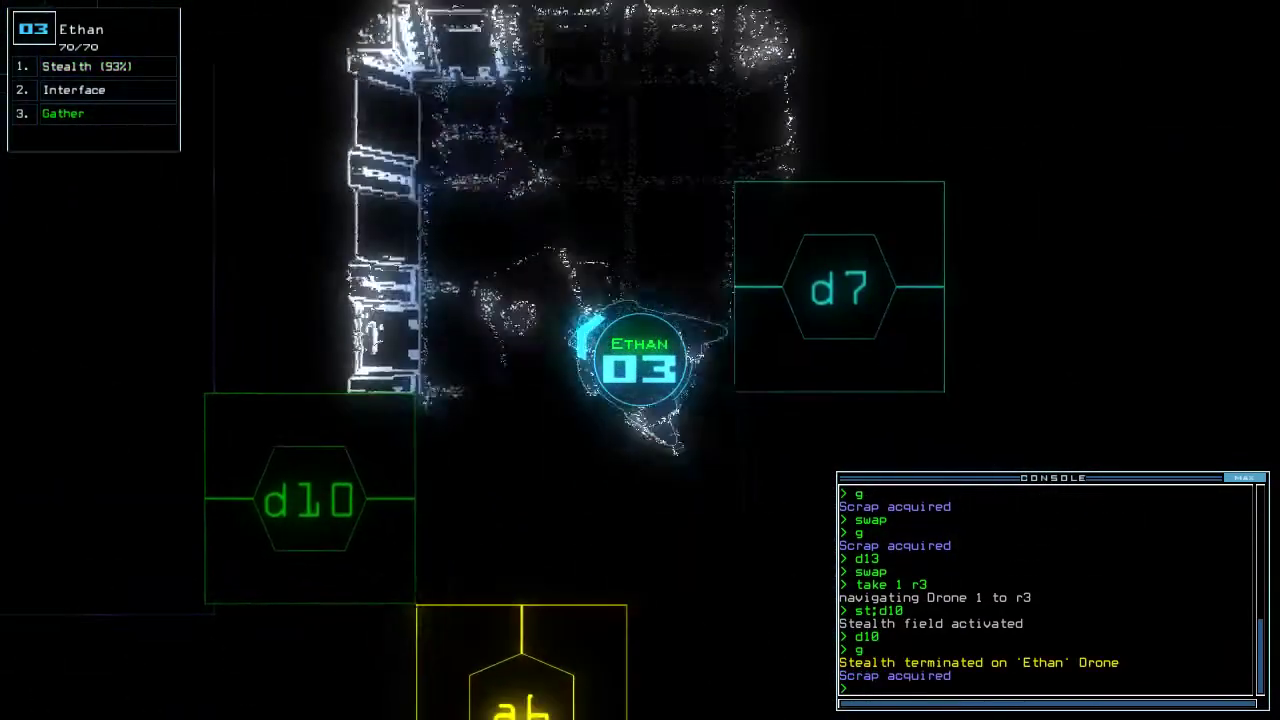
text(d10)
key(Return)
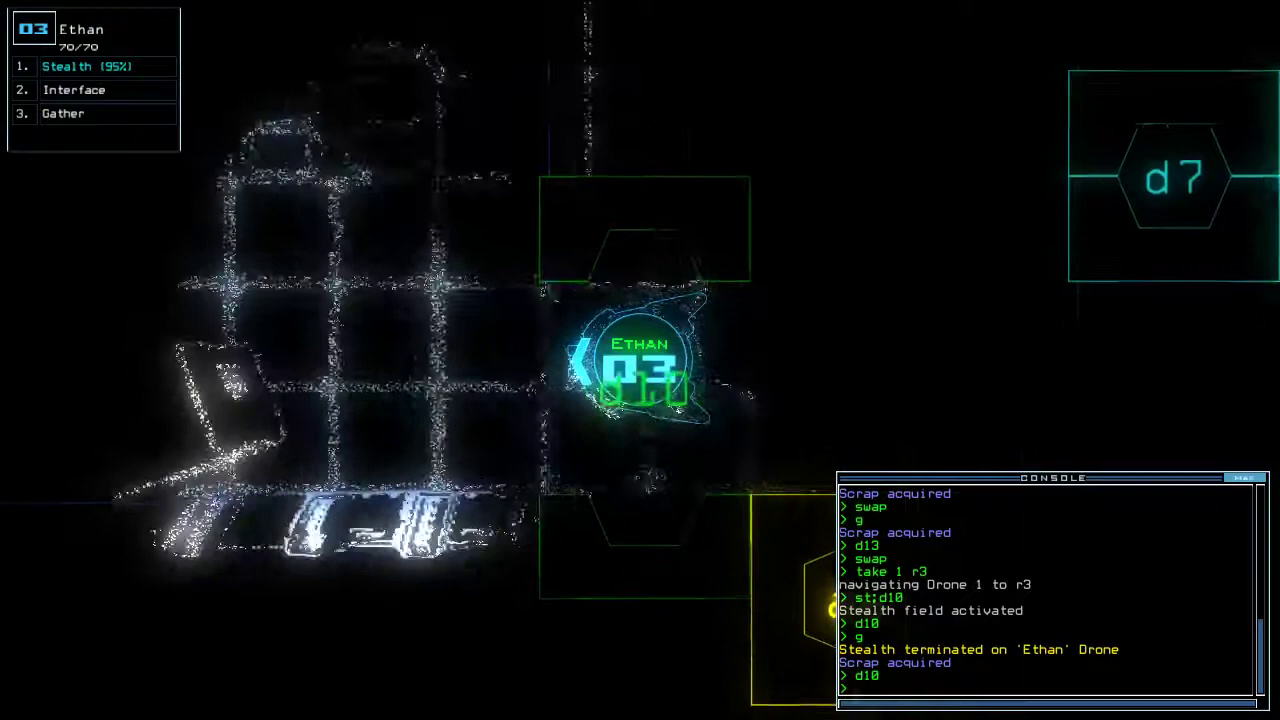
text(d10)
key(Return)
key(Tab)
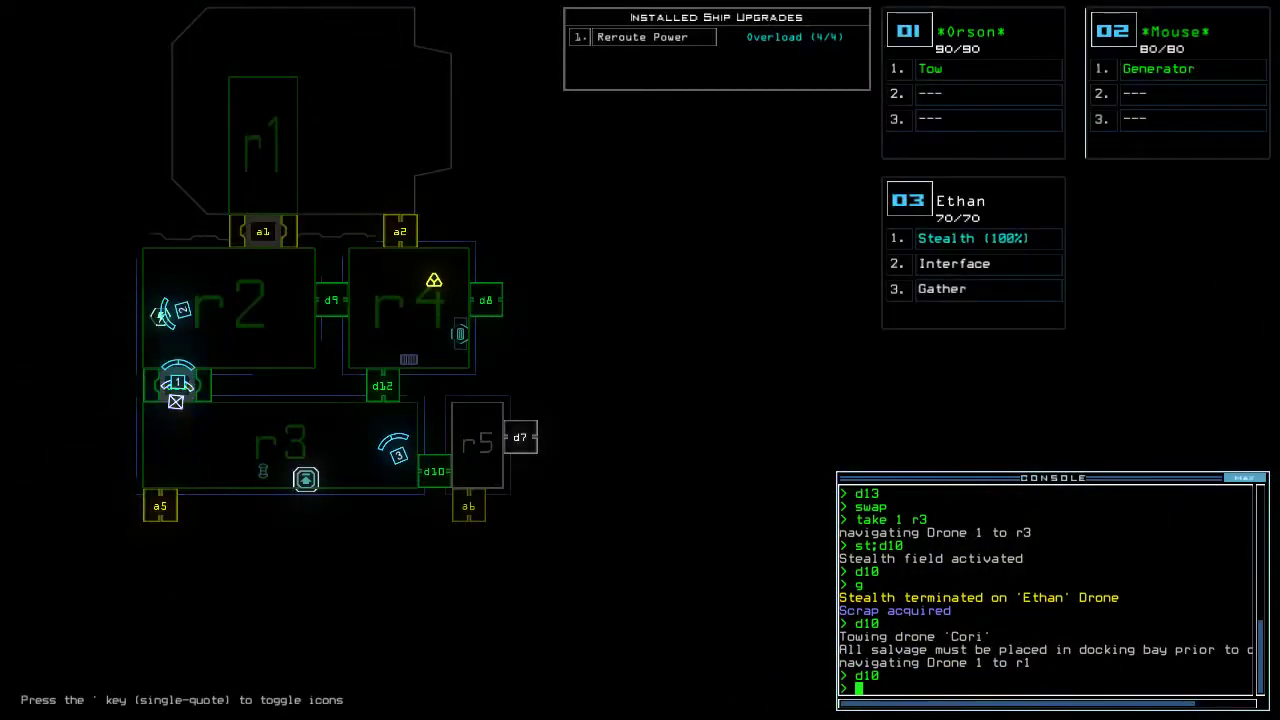
- Re-stealth Ethan and send him through door d13
key(Tab)
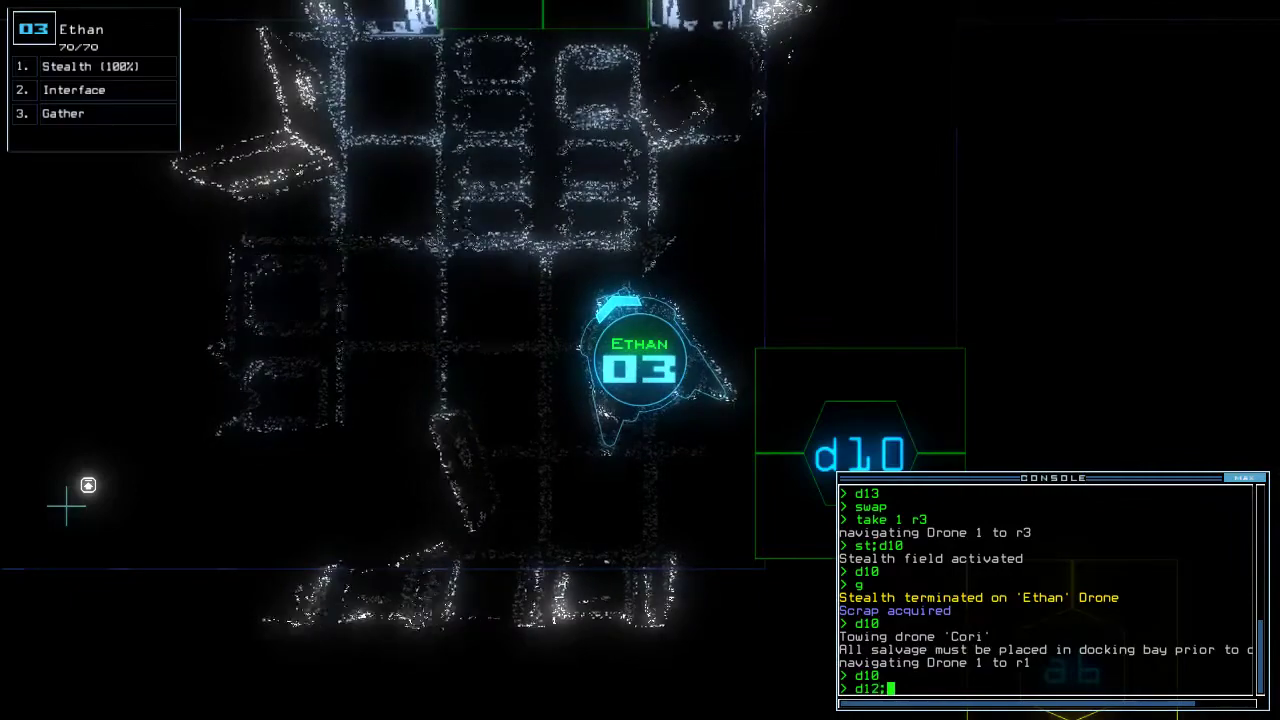
text(stealth)
key(Return)
key(Tab)
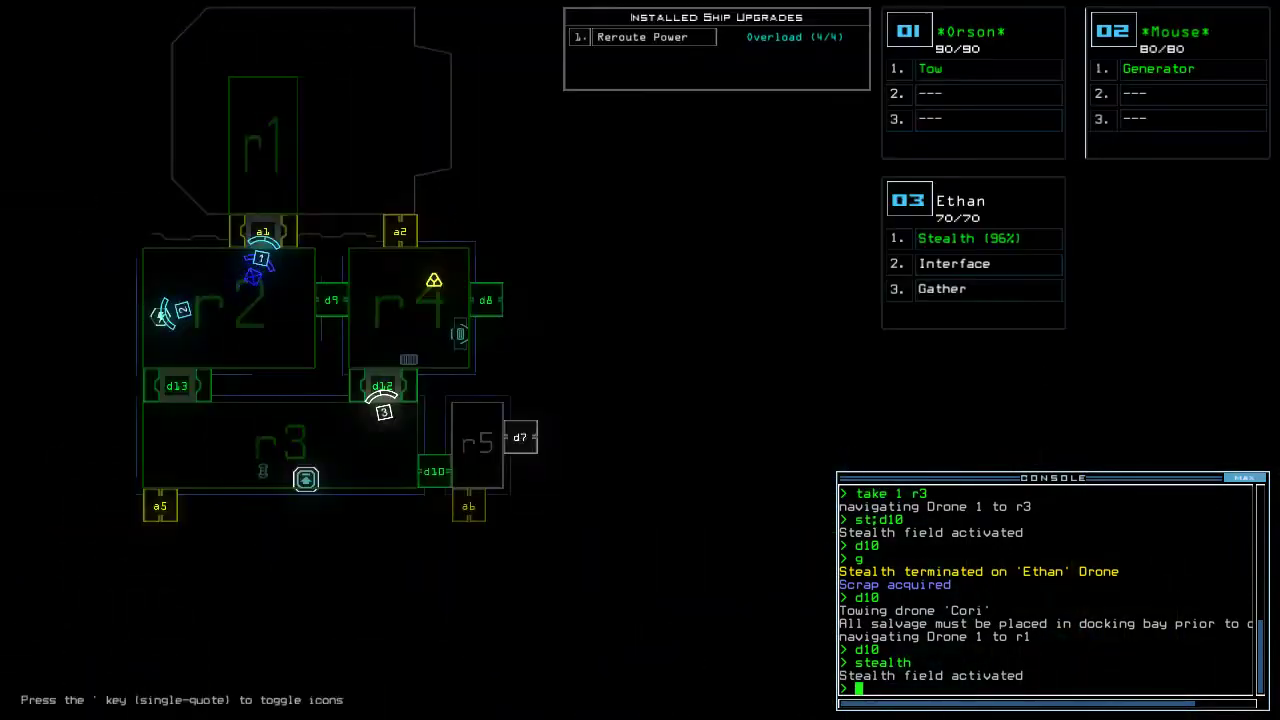
key(Tab)
text(d13)
key(Return)
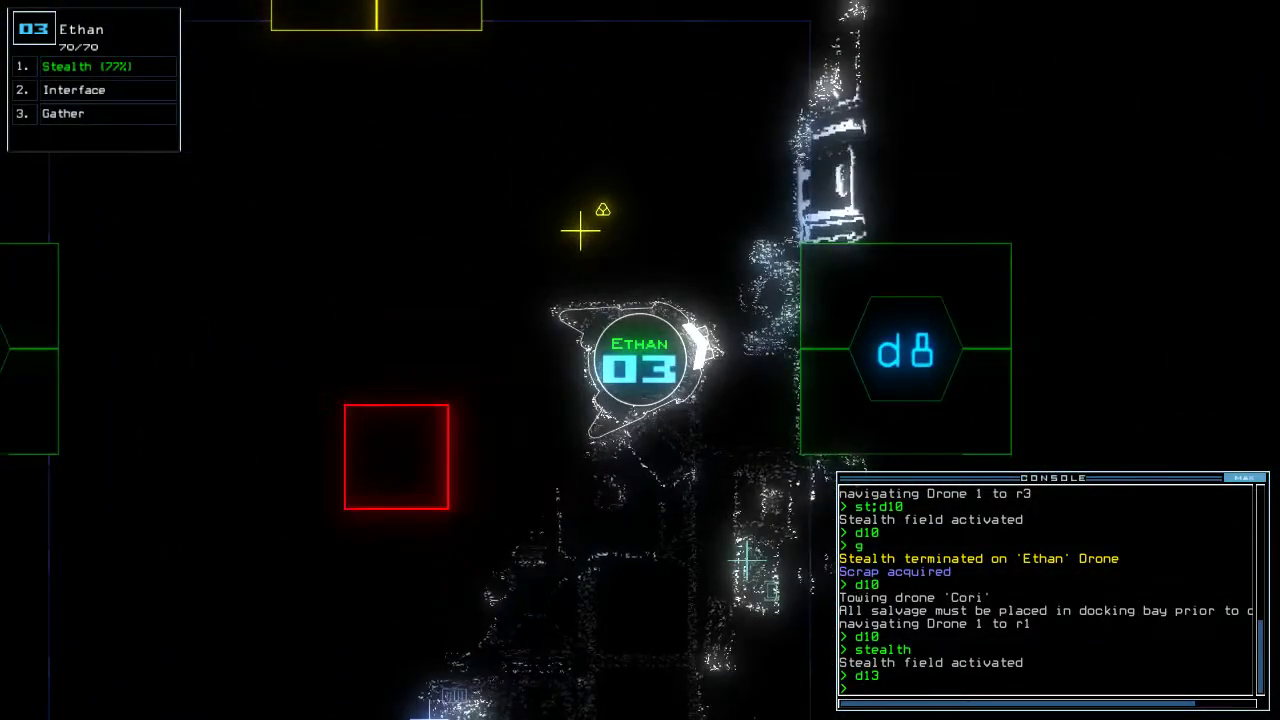
- Take Ethan through door d12 and gather the scrap there
key(space)
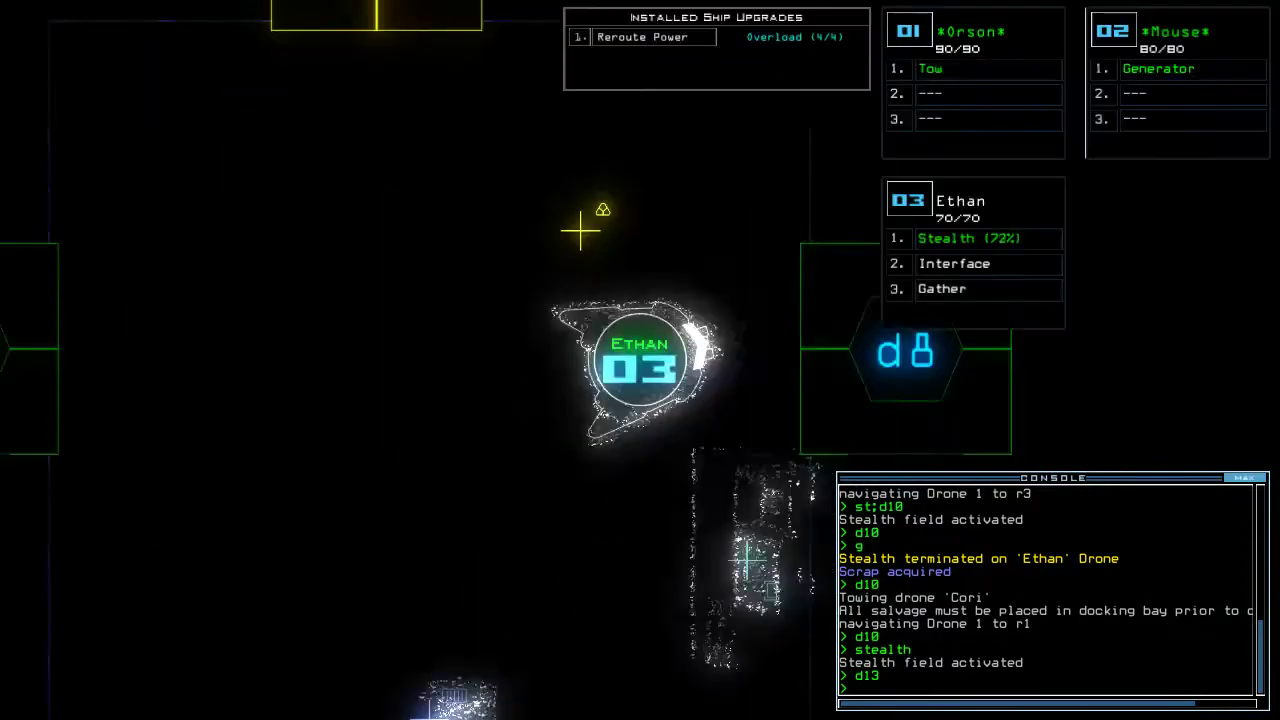
text(d12)
key(Return)
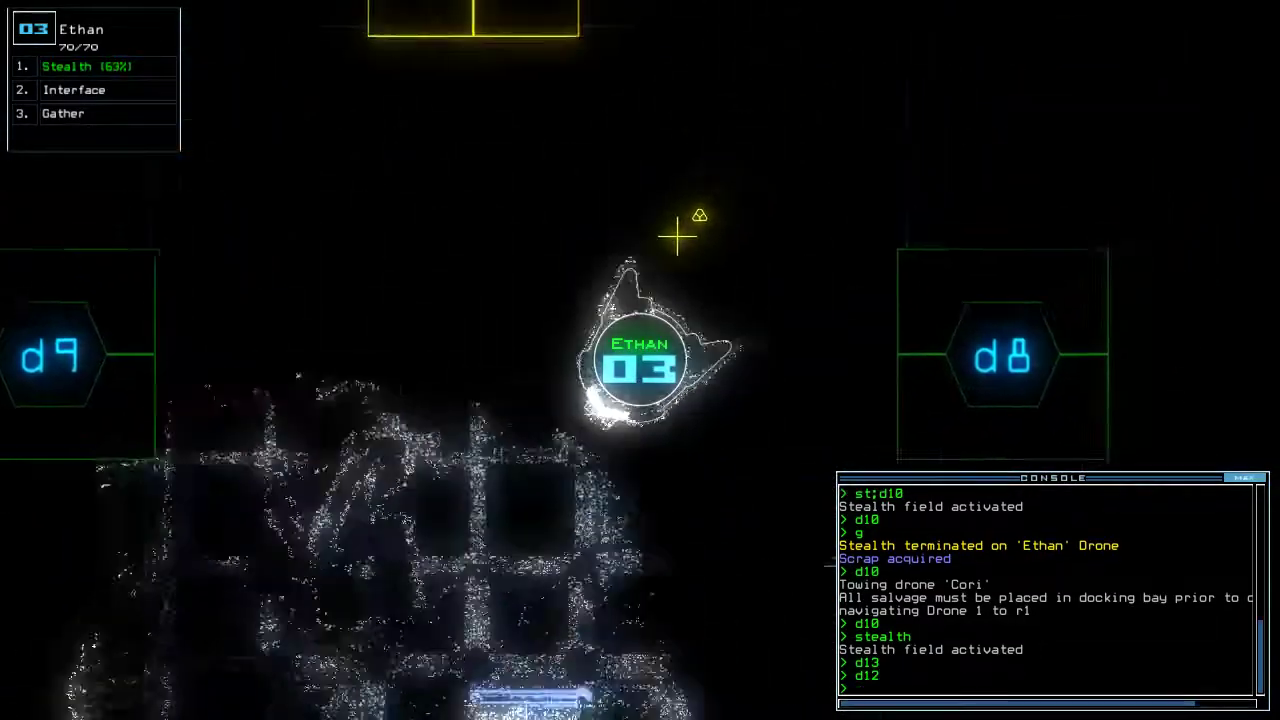
text(g)
key(Return)
text(g)
key(Return)
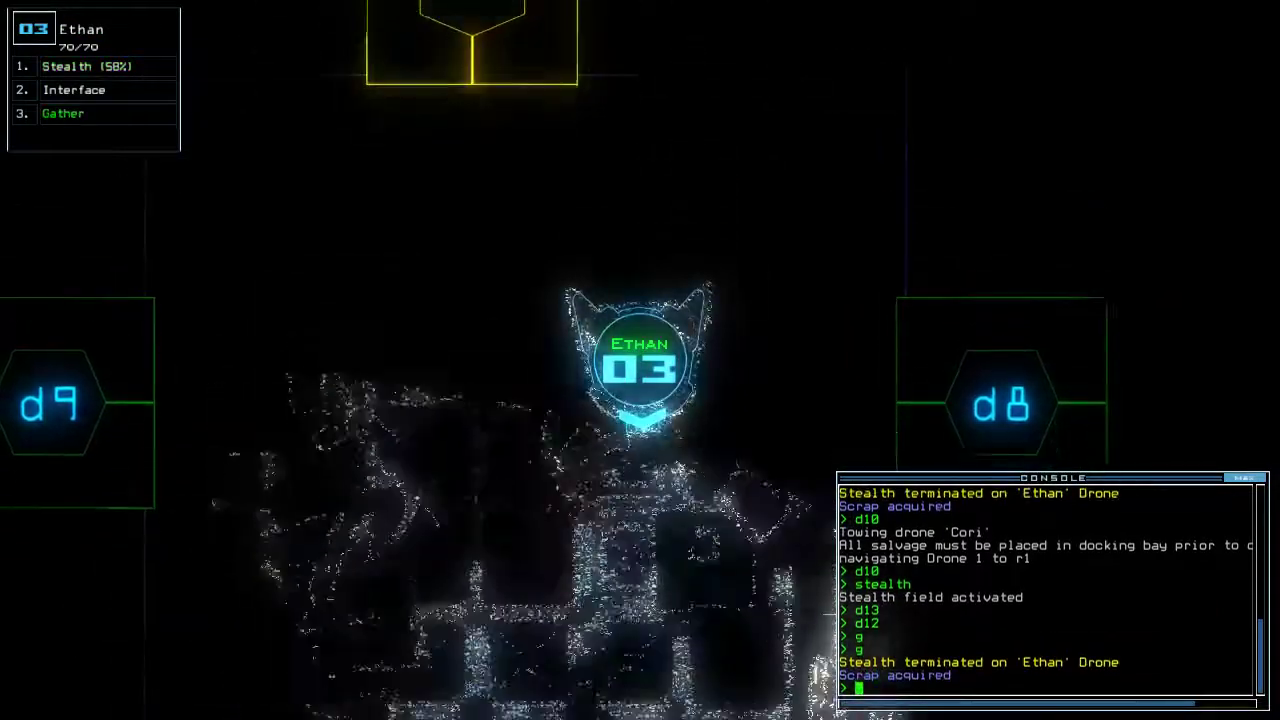
text(rv)
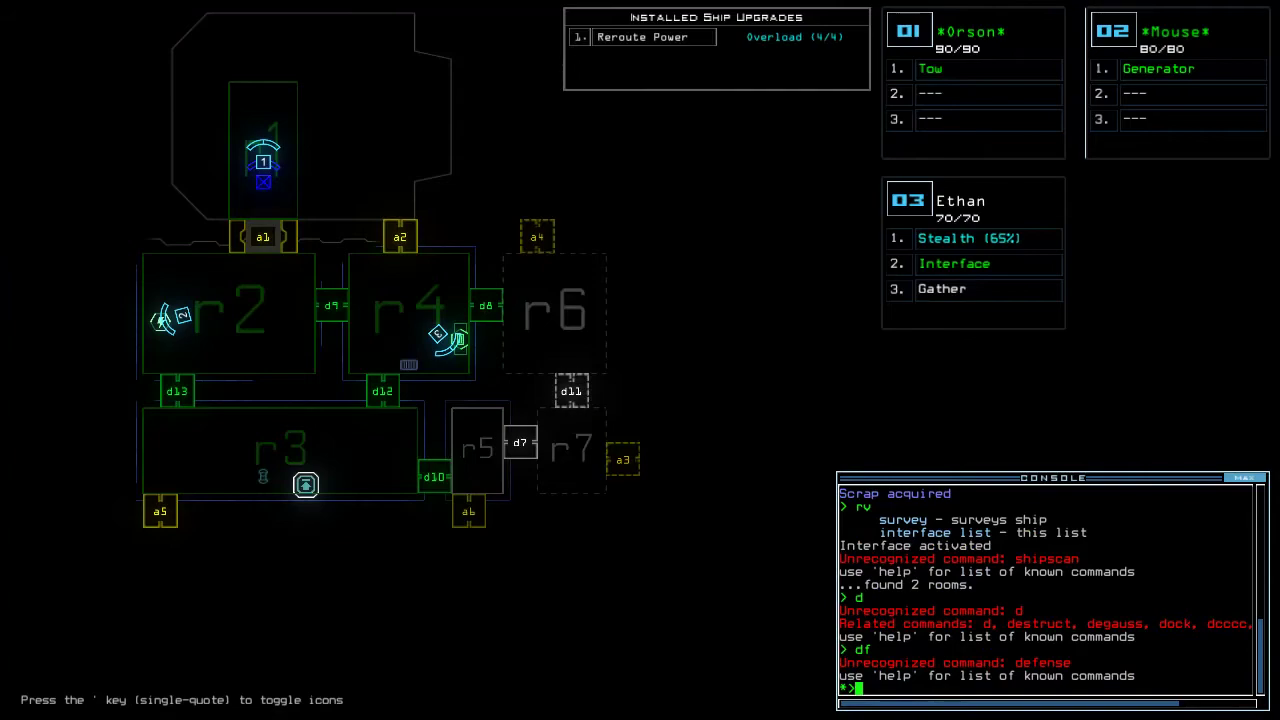
- Stealth Ethan to door d8 and seal it behind him
key(space)
text(8)
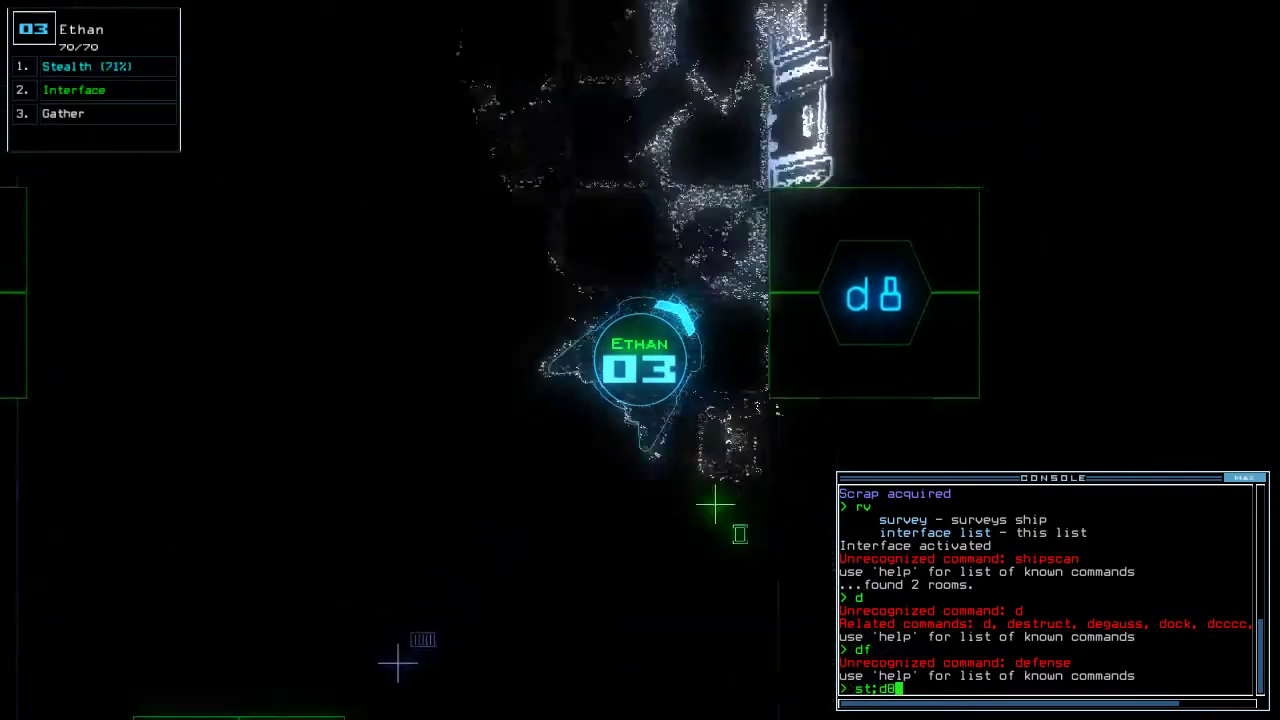
key(Return)
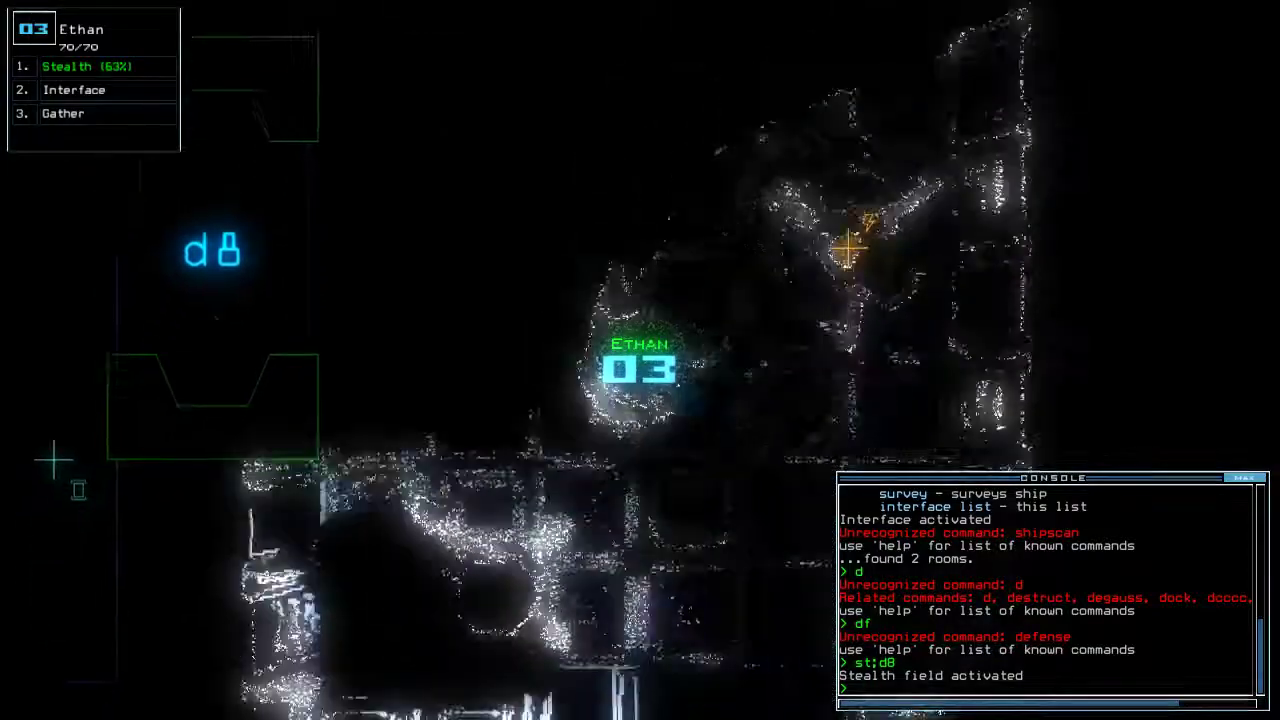
key(3)
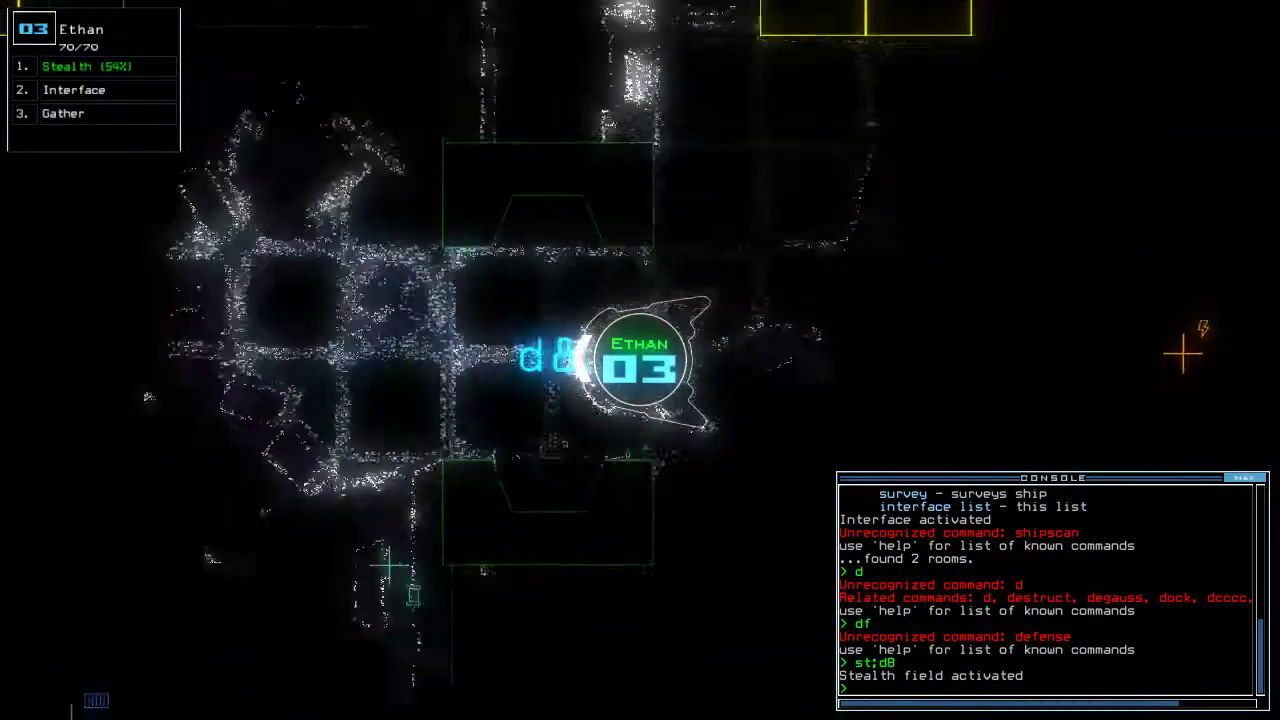
text(cccc)
key(Return)
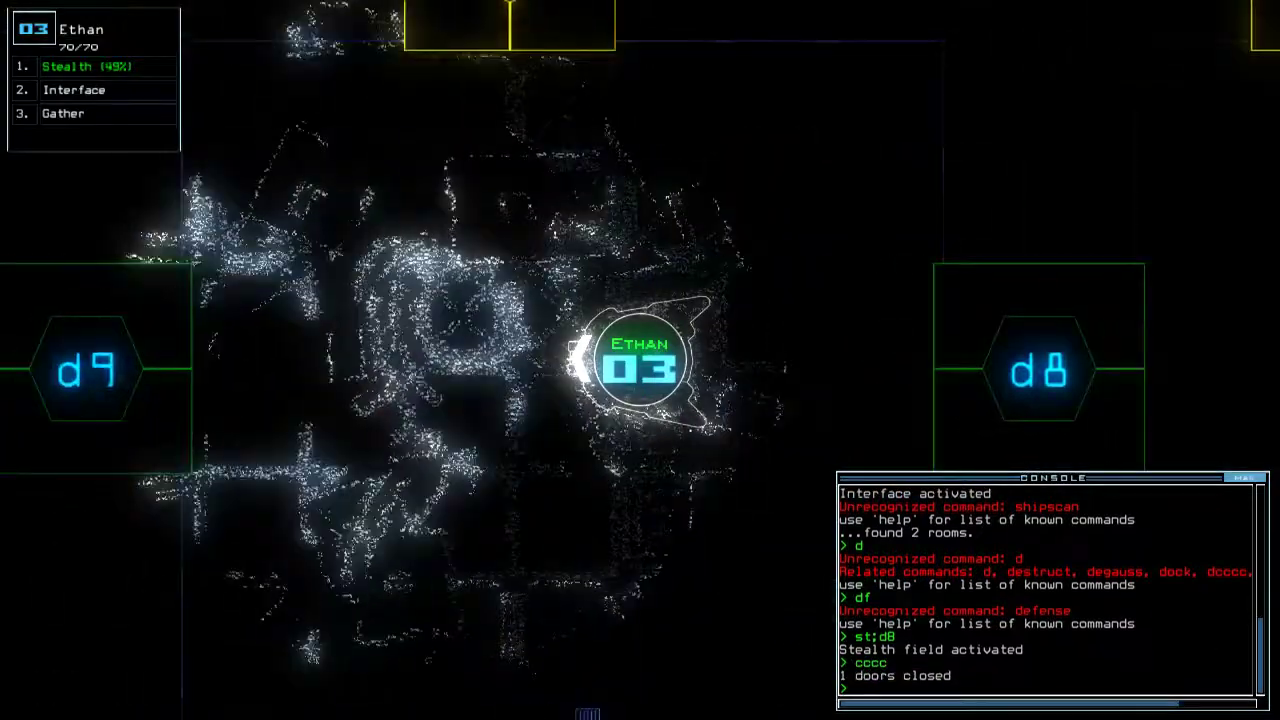
text(d9)
- Seal door d9, drop Ethan's stealth, and recall Mouse and Ethan to r1
key(Return)
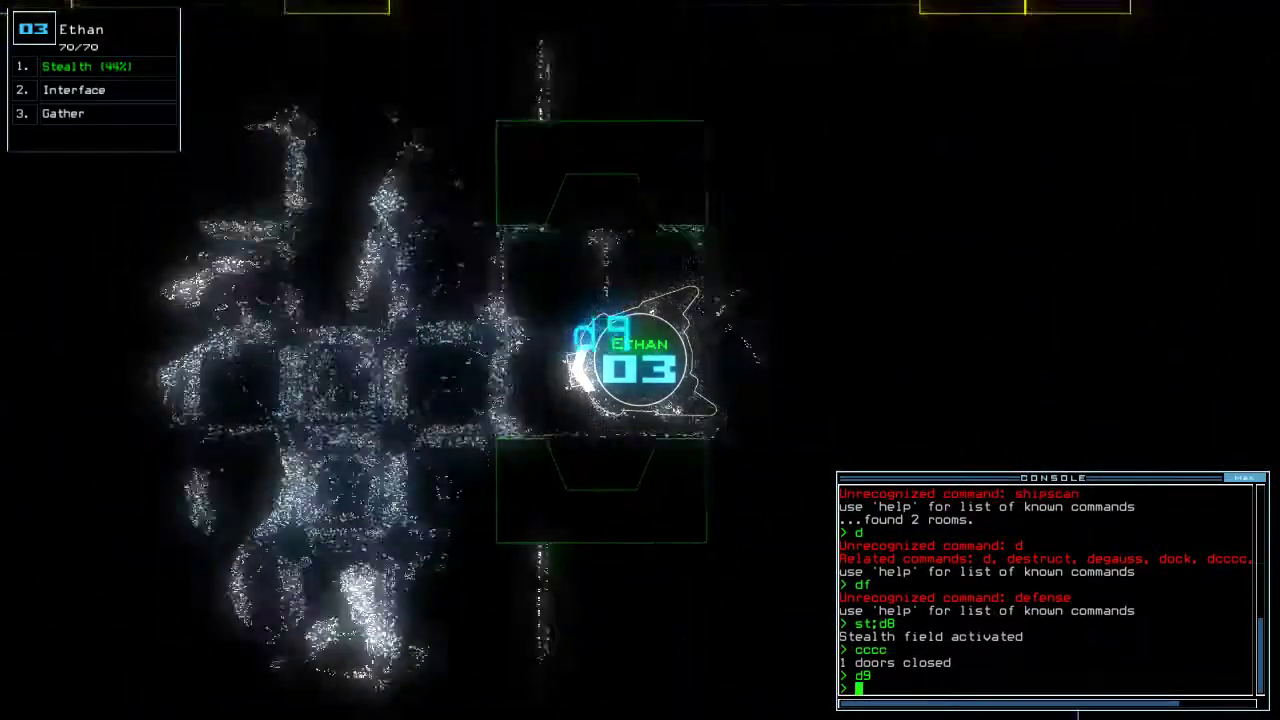
text(cccc)
key(Return)
text(st)
key(Return)
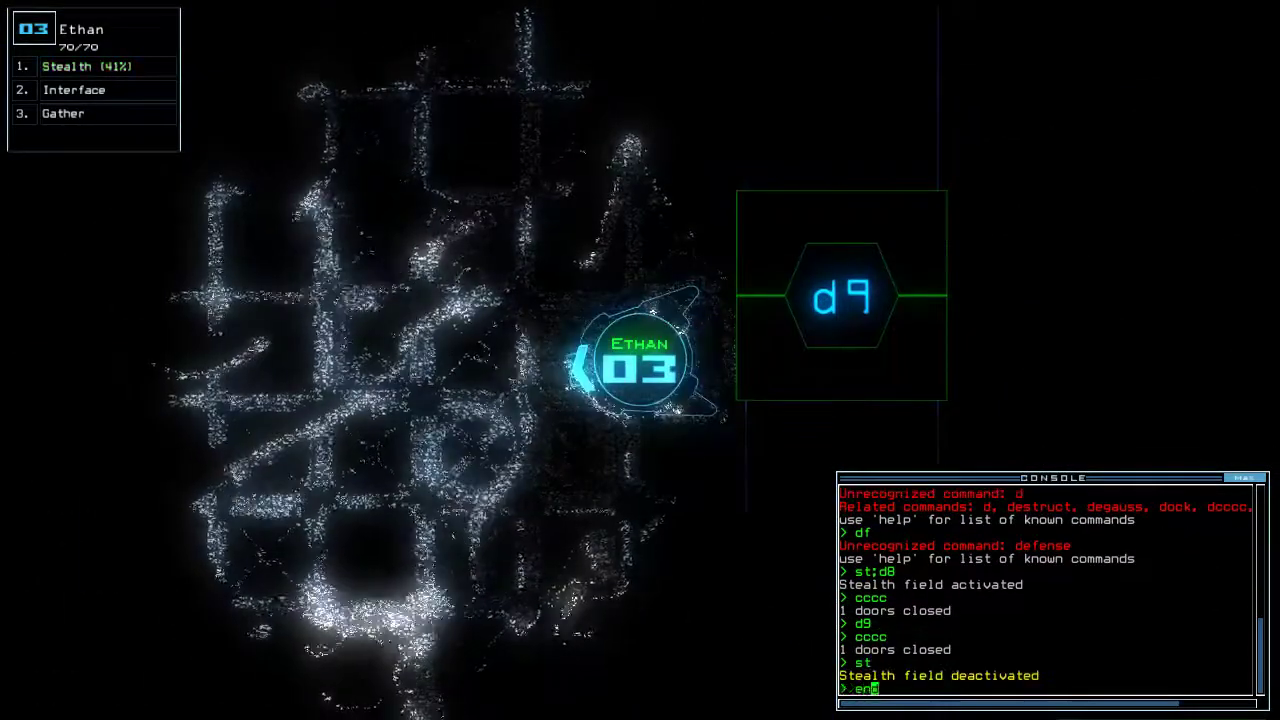
text(d)
key(Return)
text(to)
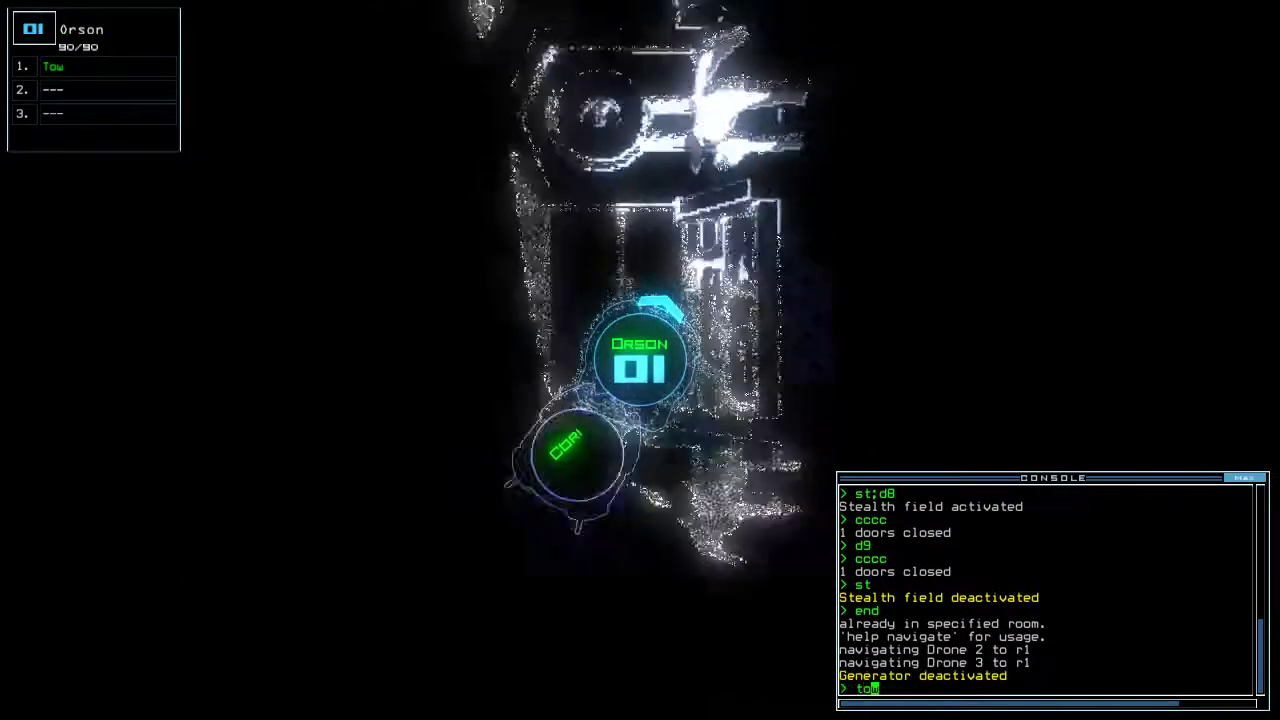
text(ap)
- Move Cori's Stun module onto Orson in the swap screen
key(Return)
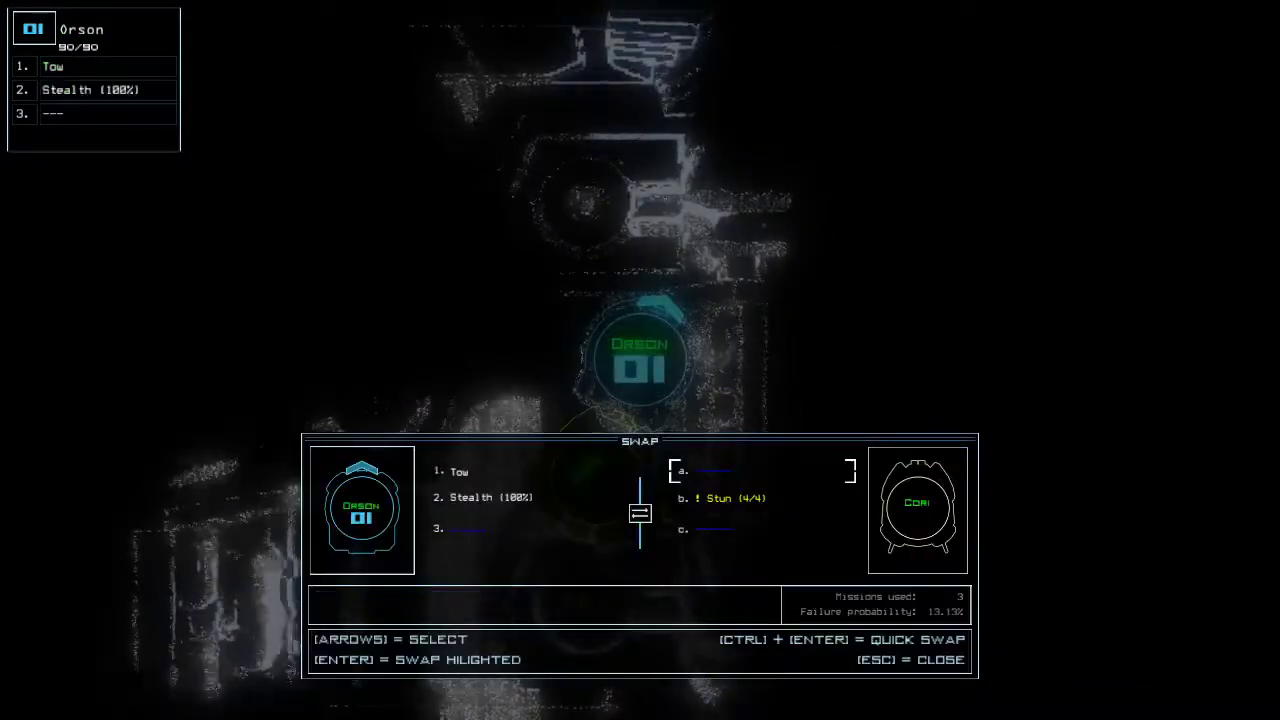
key(Escape)
text(dd a)
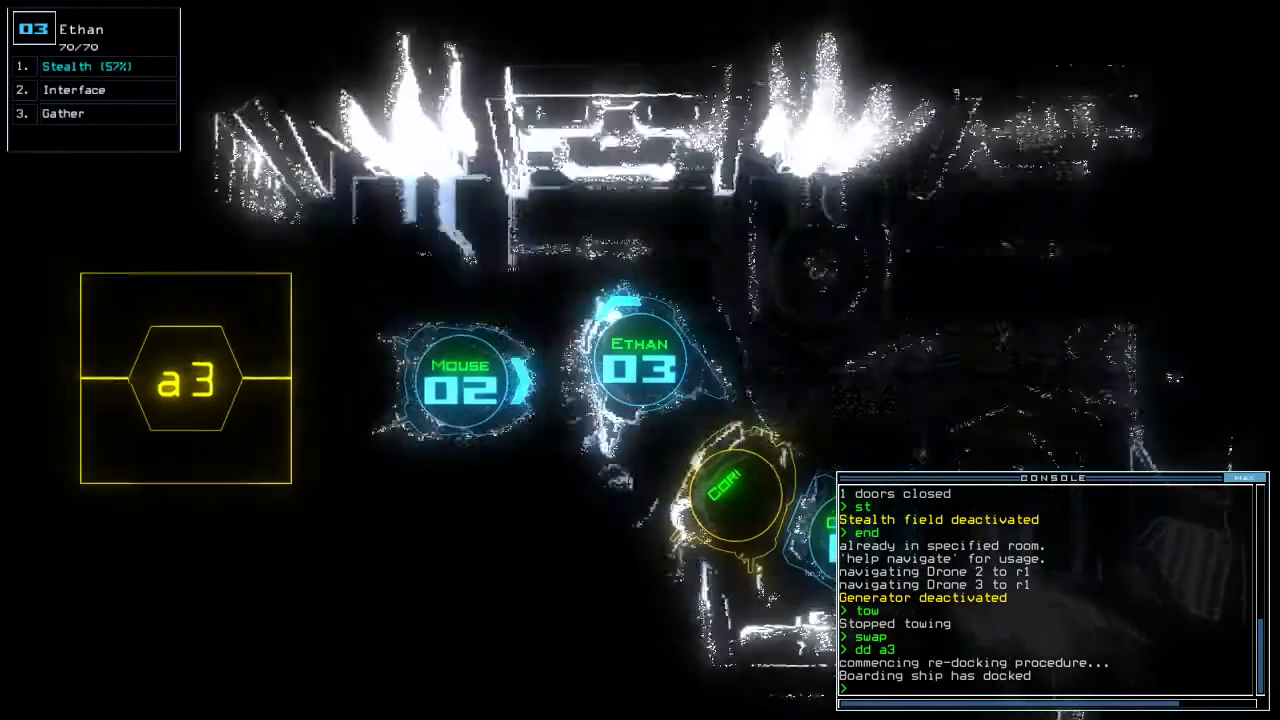
text(3)
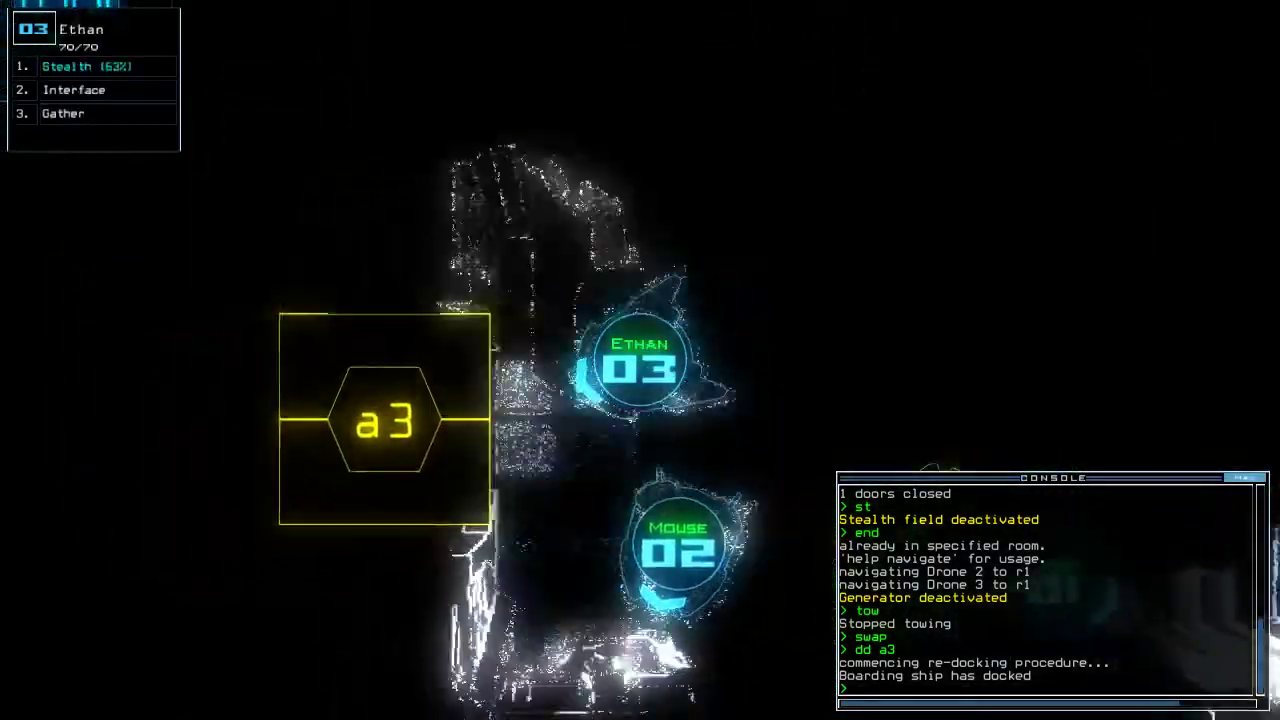
text(st;)
text(rr)
- Stealth and open all doors to r1, end the mission, and dismiss the 10-scrap summary
key(Return)
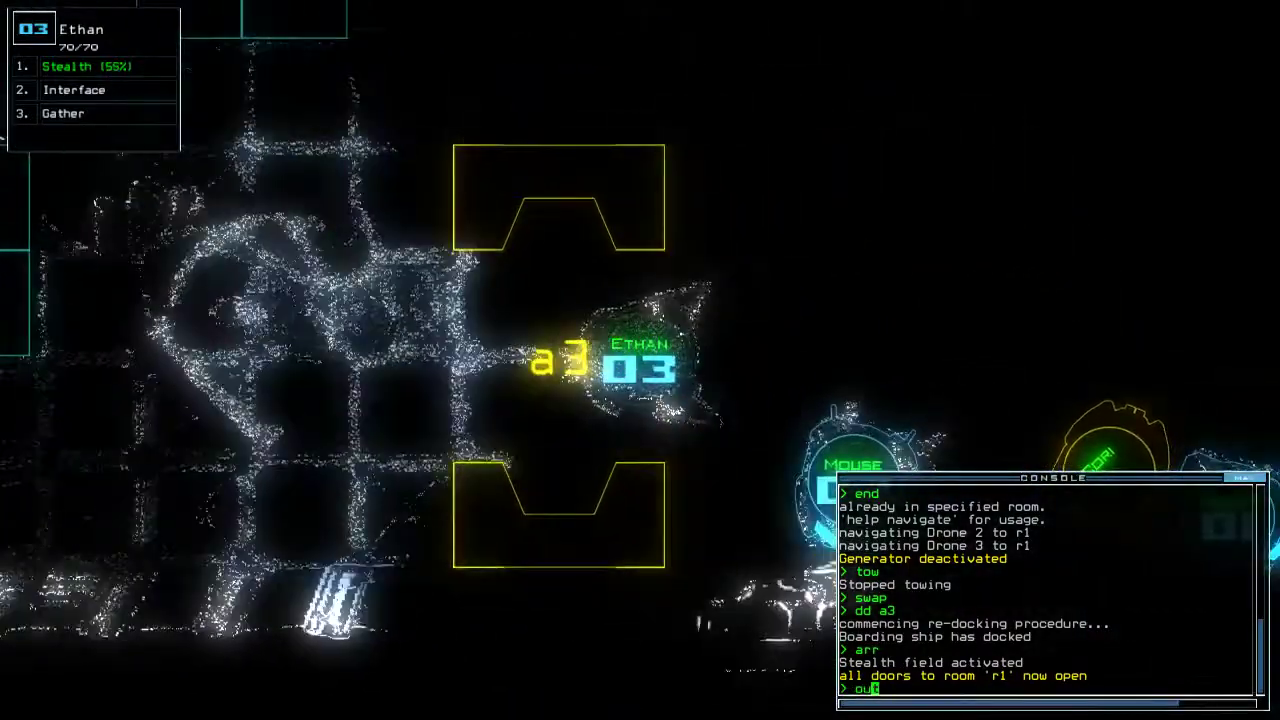
text(out)
key(Return)
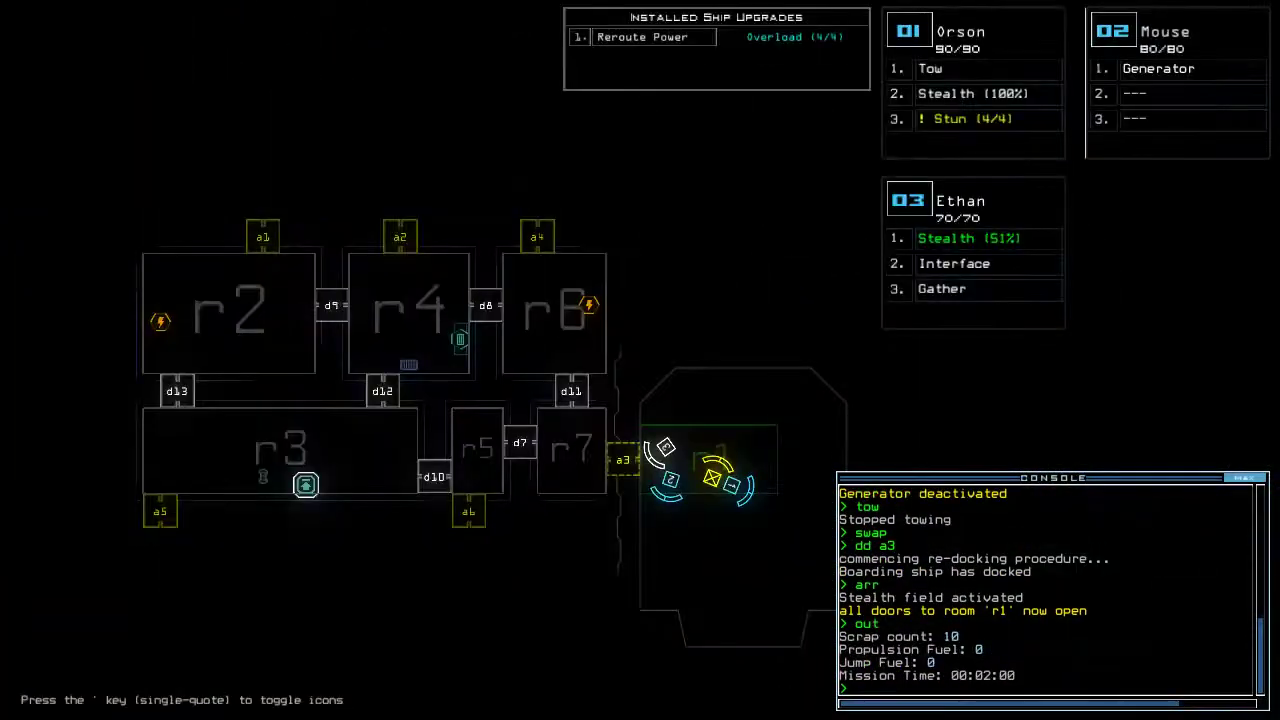
key(Return)
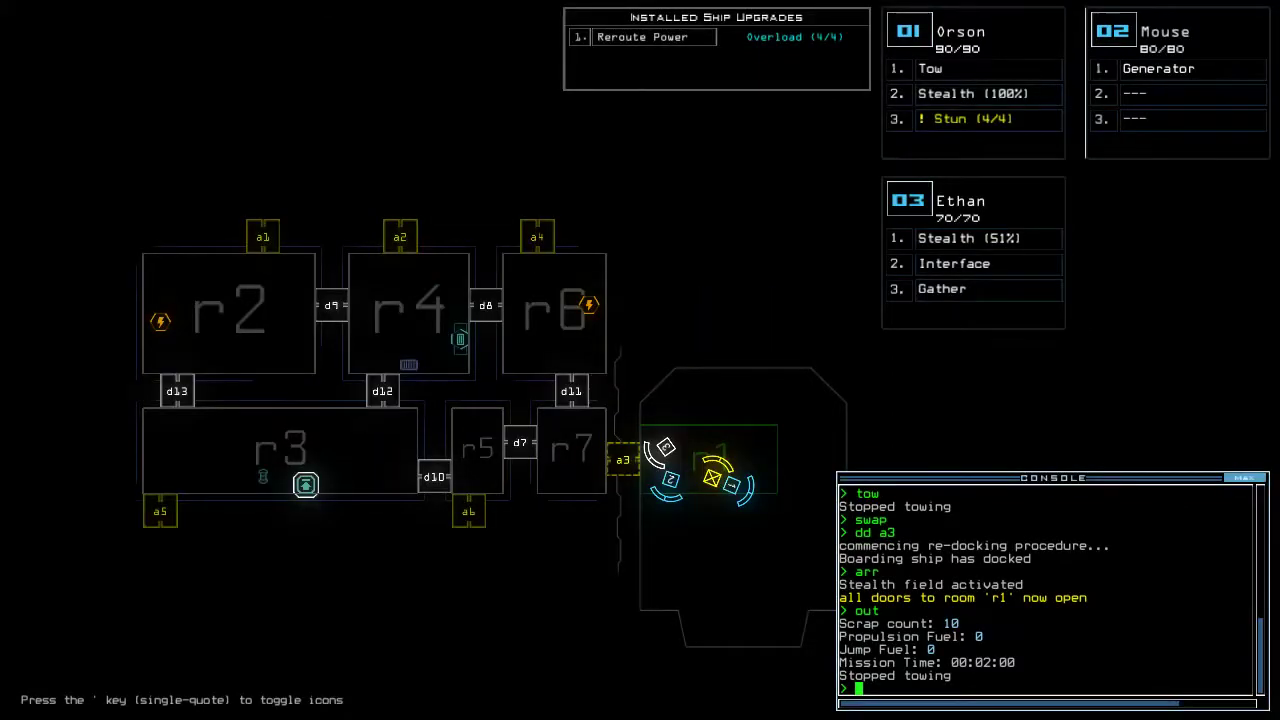